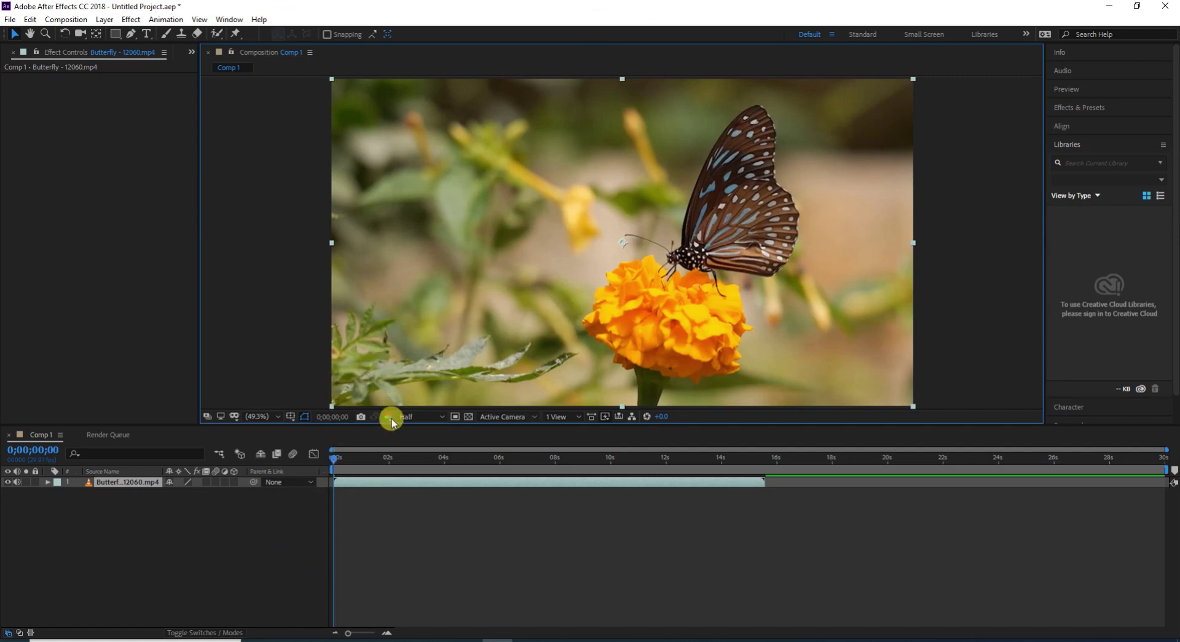
- Preview the butterfly clip and stop playback at 0;00;02;16
key("space")
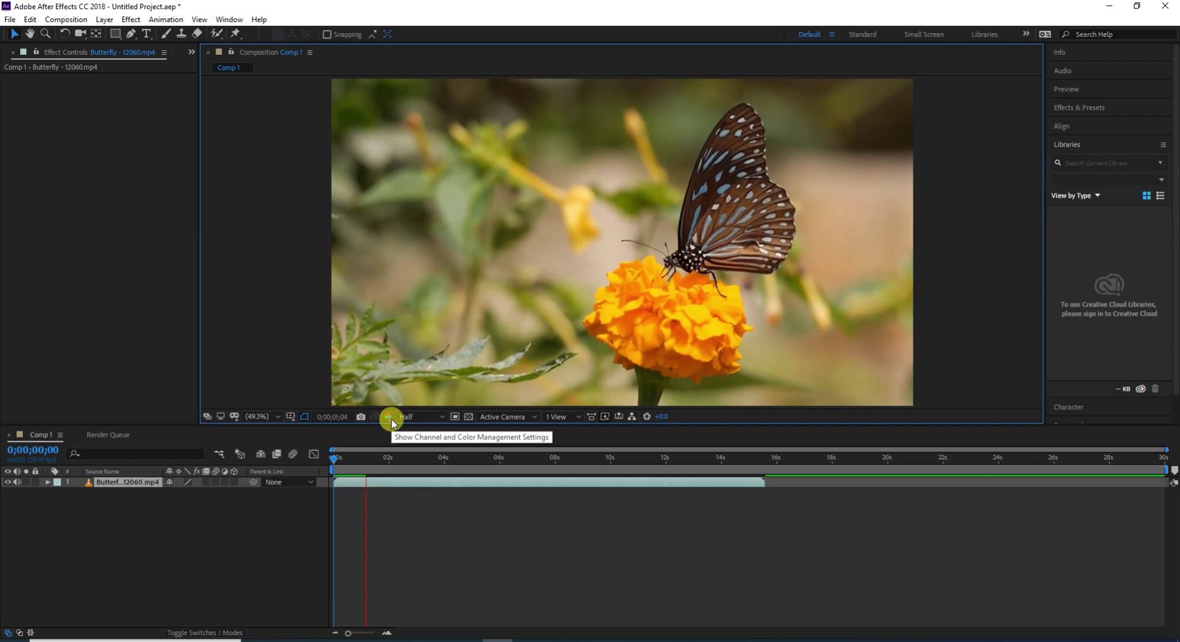
key("space")
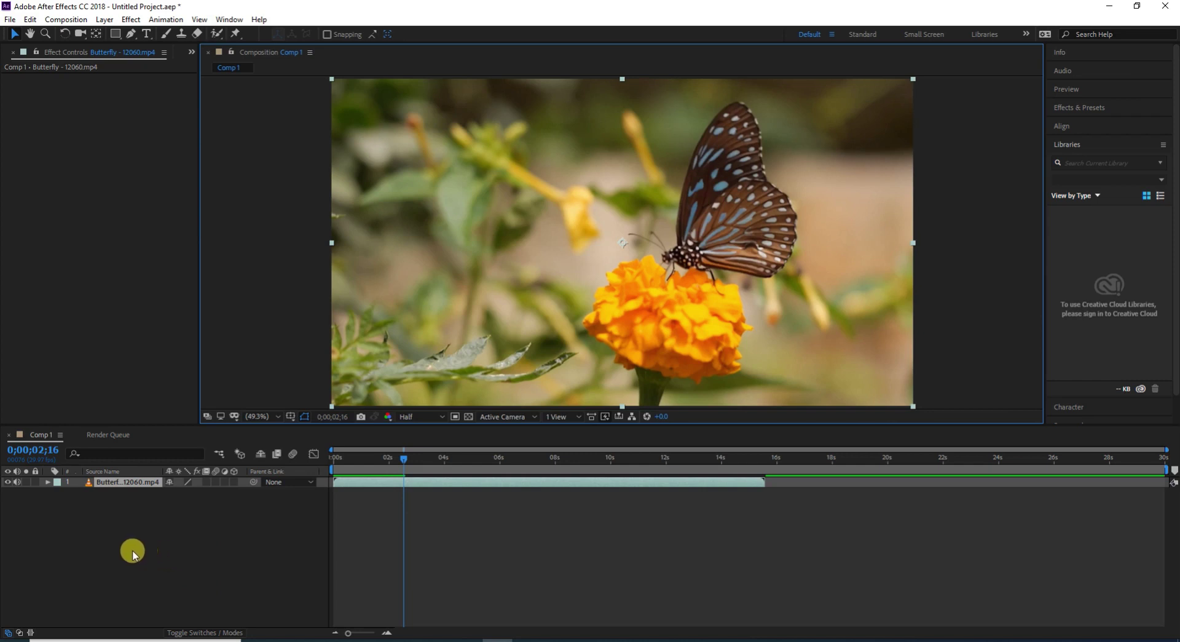
- Add a new adjustment layer above the butterfly clip and return the playhead to 0;00;00;00
right_click(173, 545)
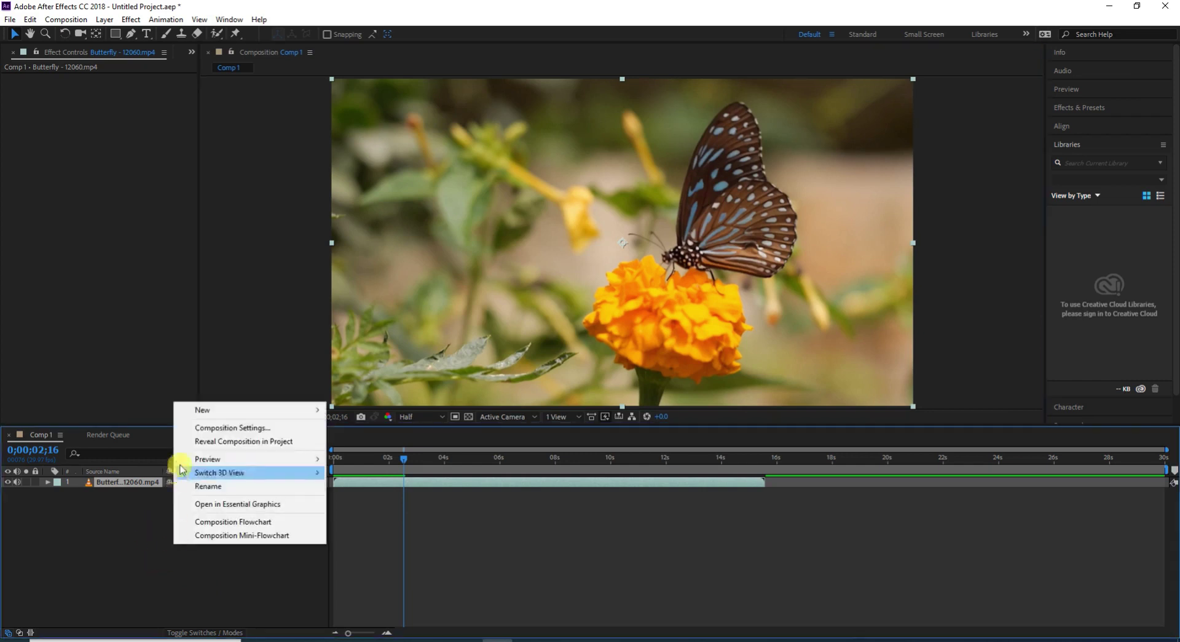
mouse_move(215, 413)
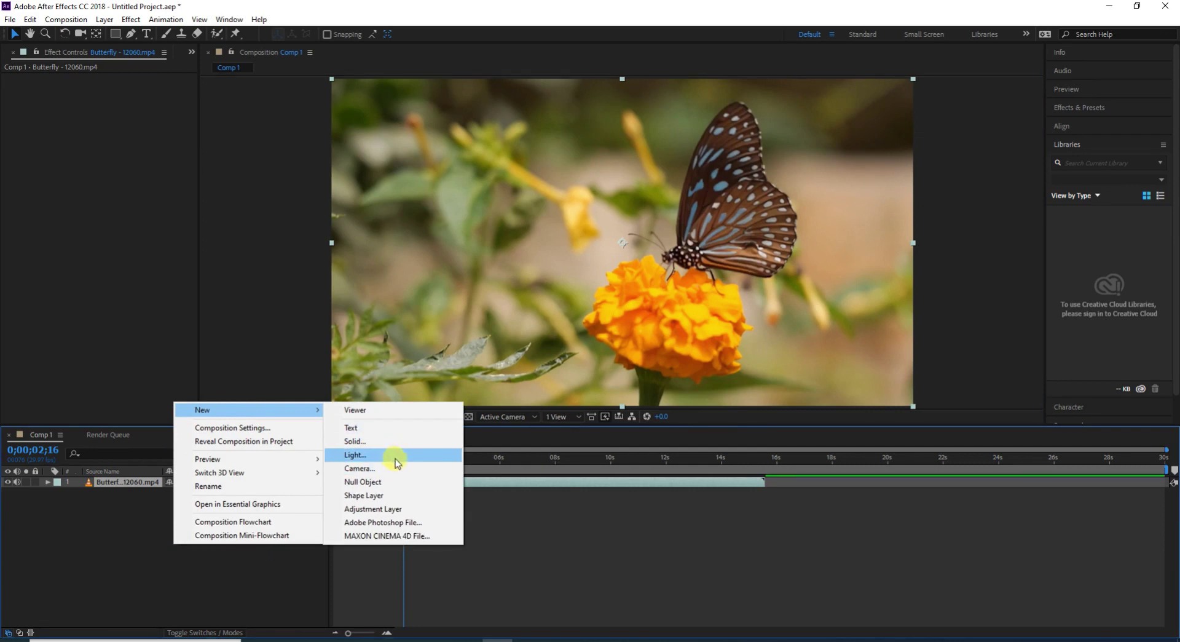
left_click(397, 509)
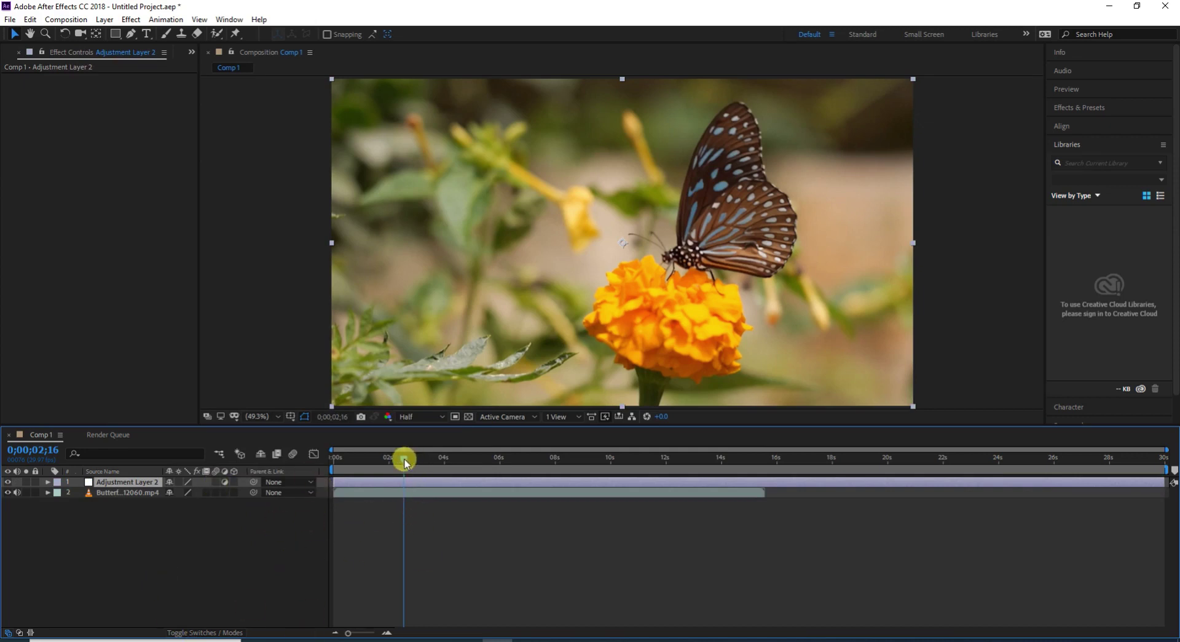
left_click_drag(404, 459, 323, 474)
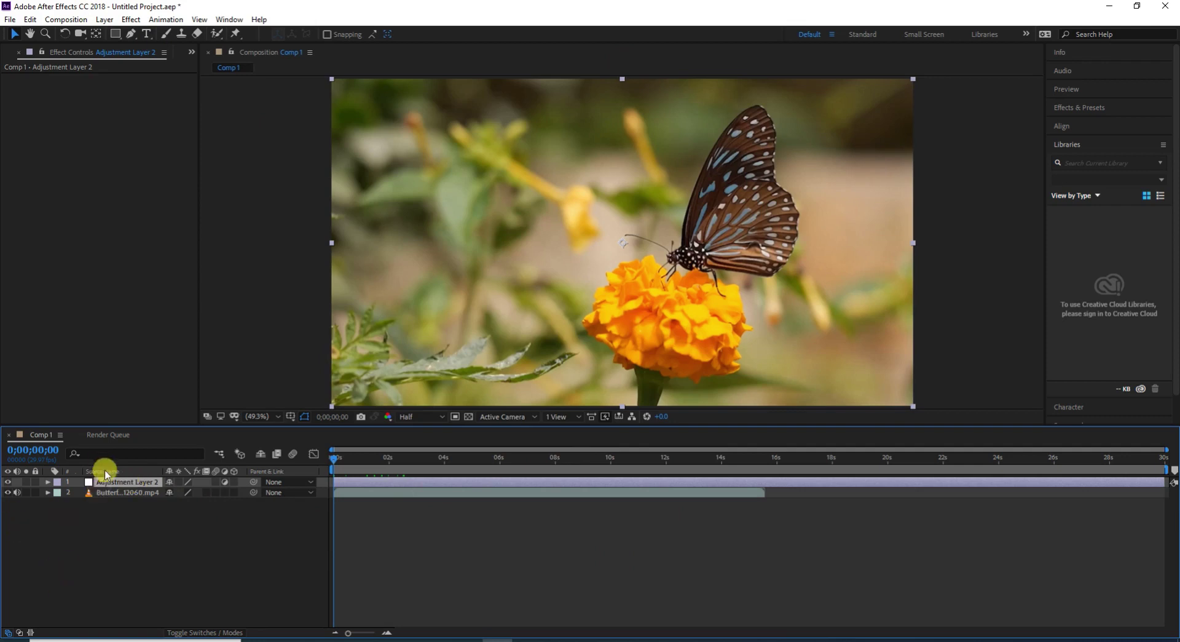
- Apply Gaussian Blur with Blurriness 27.3 to the adjustment layer, toggling its visibility to compare
left_click(128, 20)
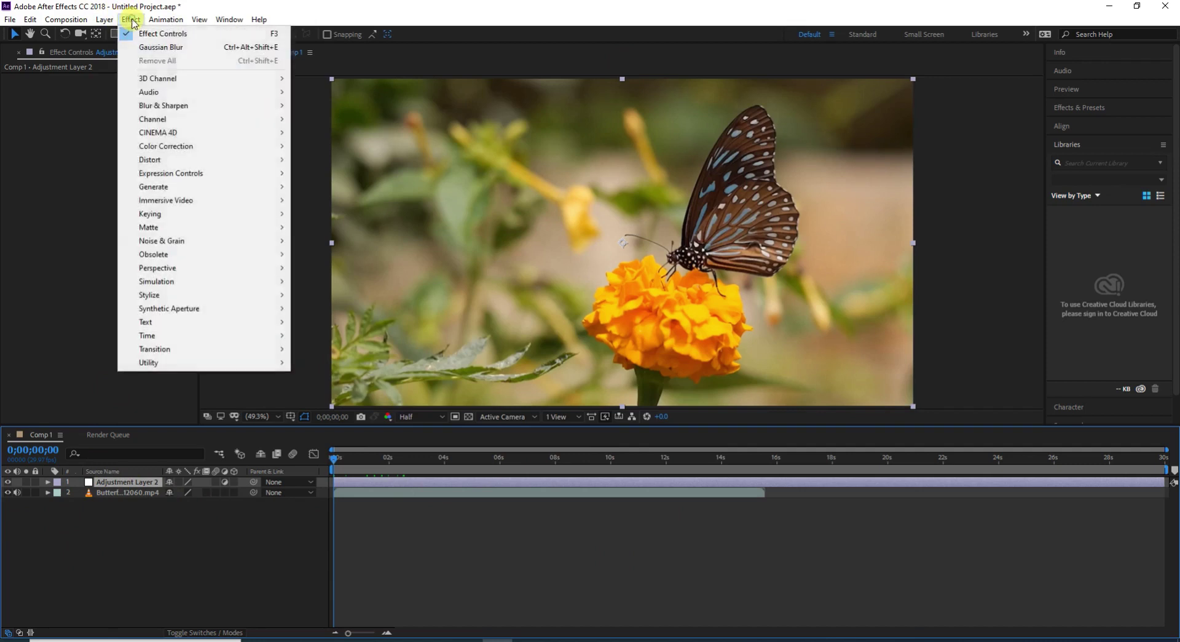
mouse_move(166, 110)
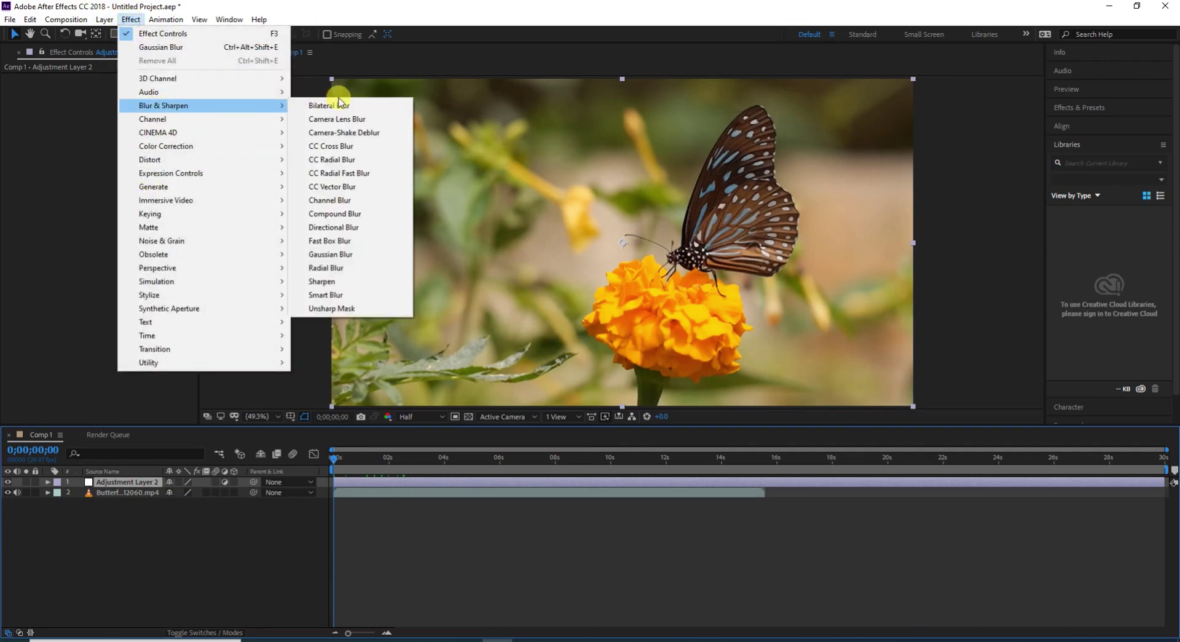
left_click(335, 254)
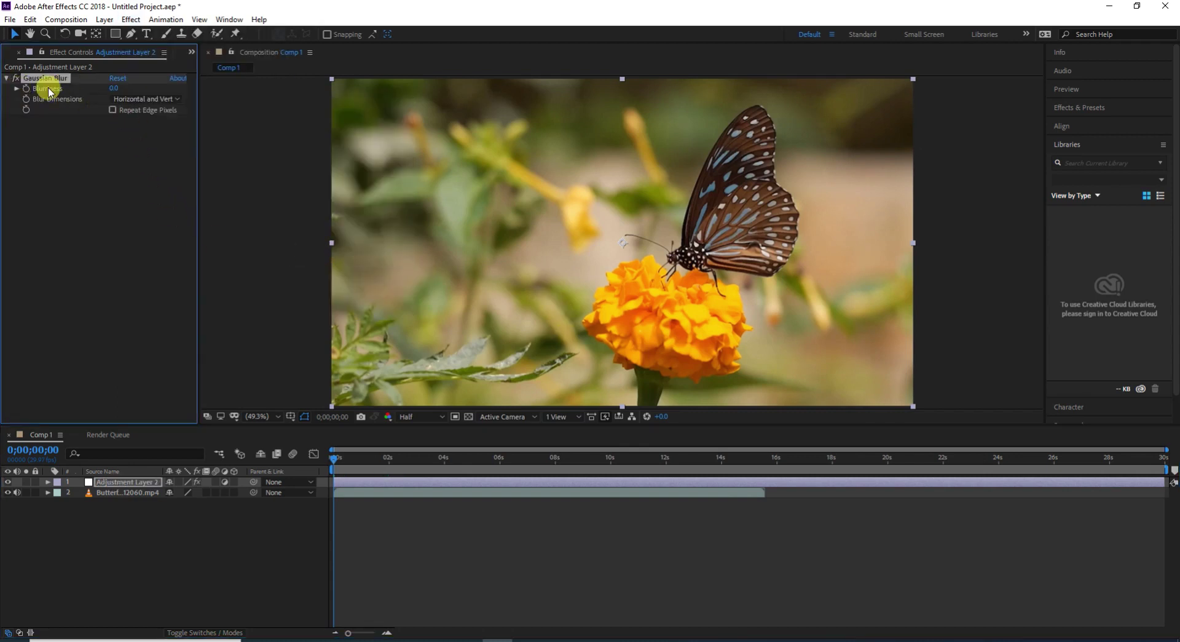
left_click_drag(111, 89, 269, 92)
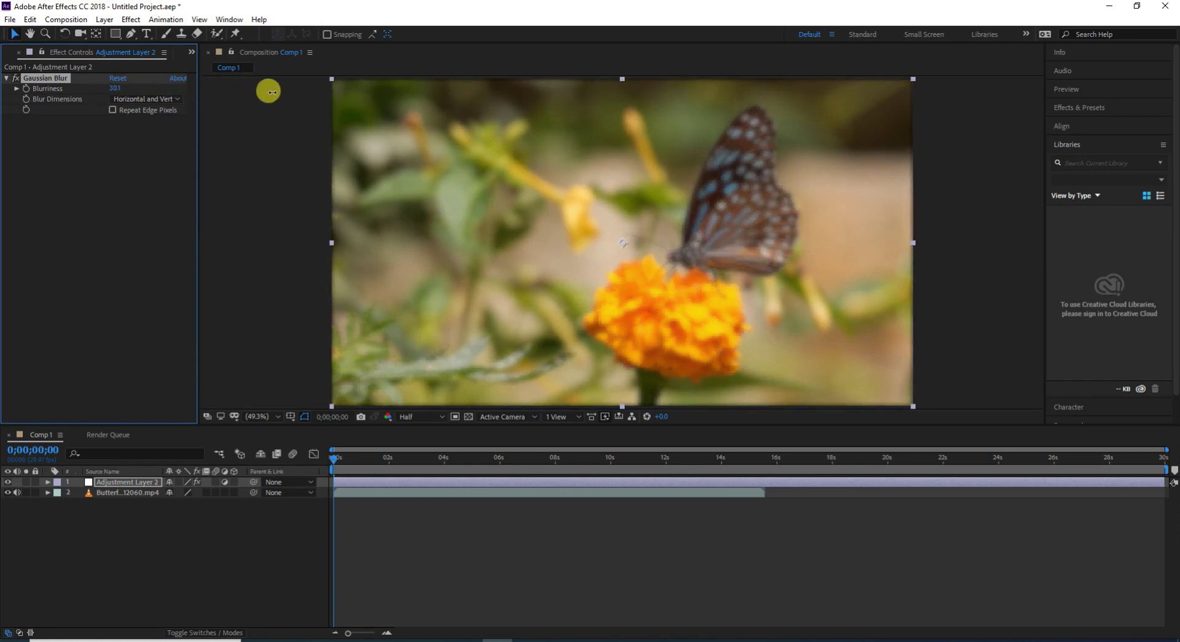
left_click_drag(269, 91, 252, 92)
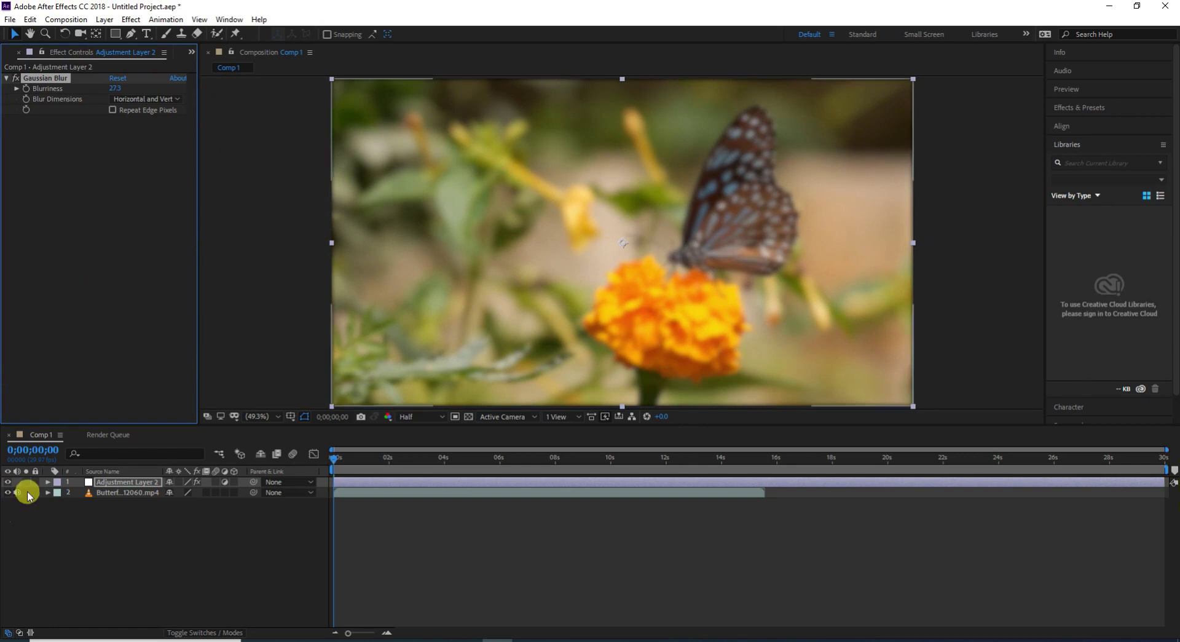
left_click(8, 482)
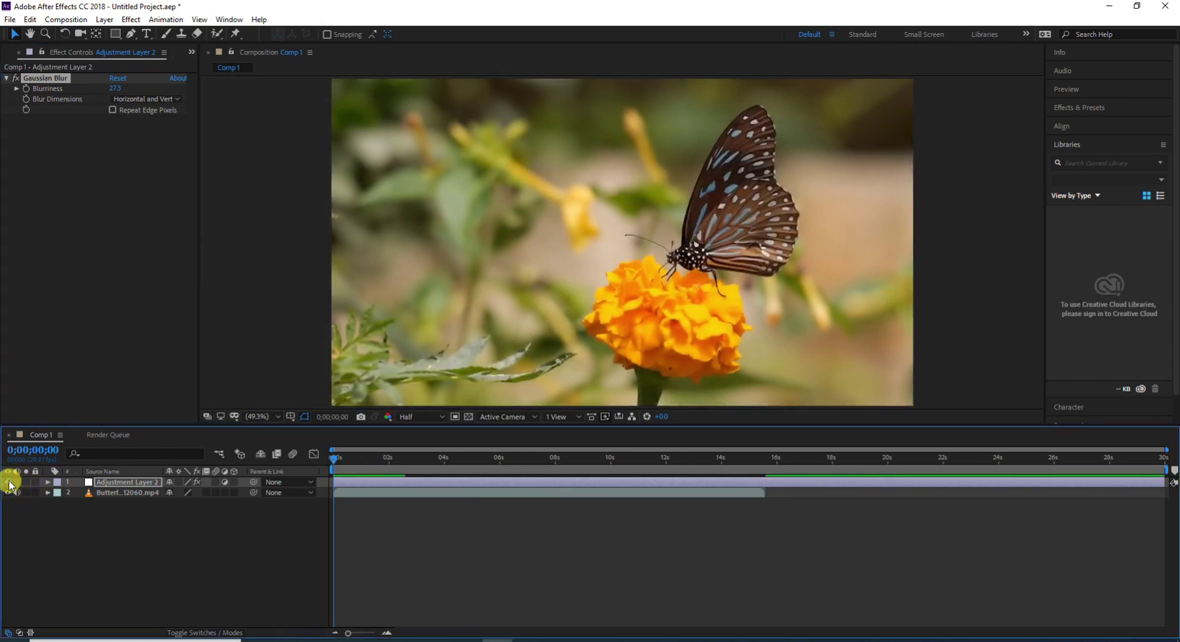
left_click(8, 482)
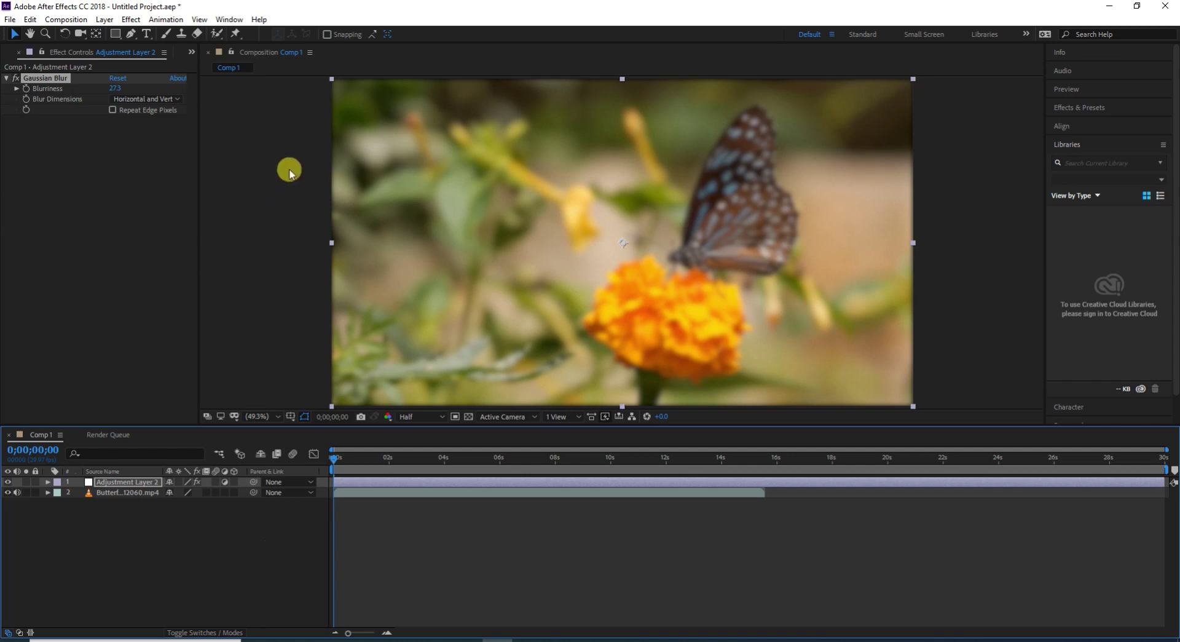
mouse_move(333, 80)
left_mouse_down()
mouse_move(432, 175)
mouse_move(443, 160)
left_mouse_up()
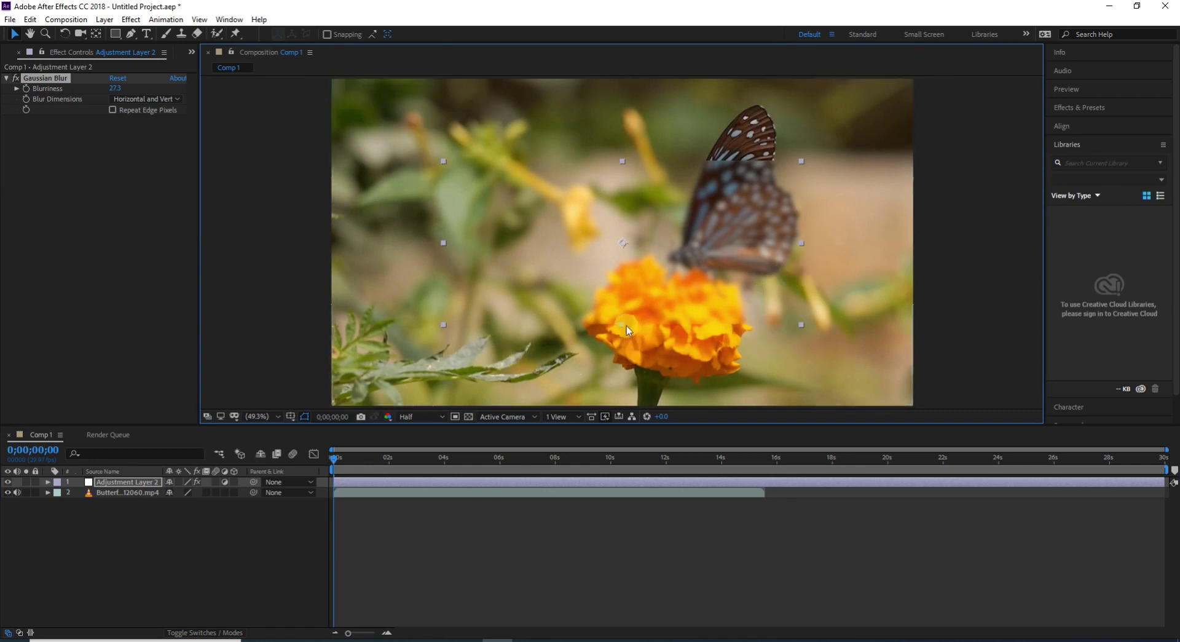
mouse_move(587, 263)
left_mouse_down()
mouse_move(705, 322)
mouse_move(575, 282)
left_mouse_up()
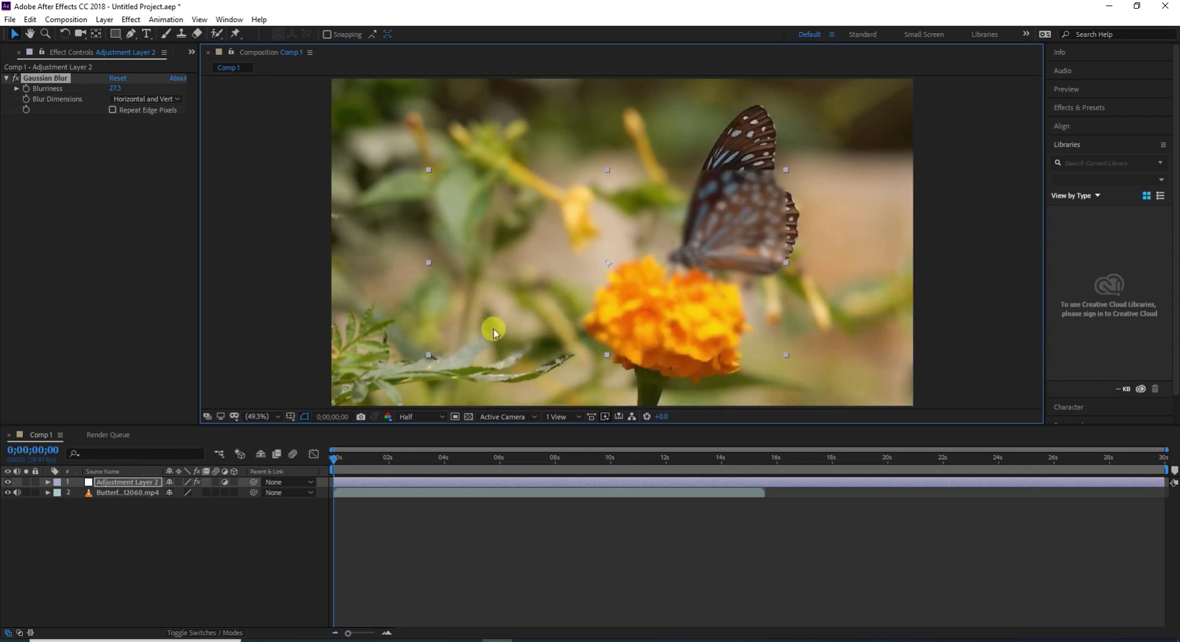
mouse_move(426, 364)
left_mouse_down()
mouse_move(521, 323)
mouse_move(630, 335)
left_mouse_up()
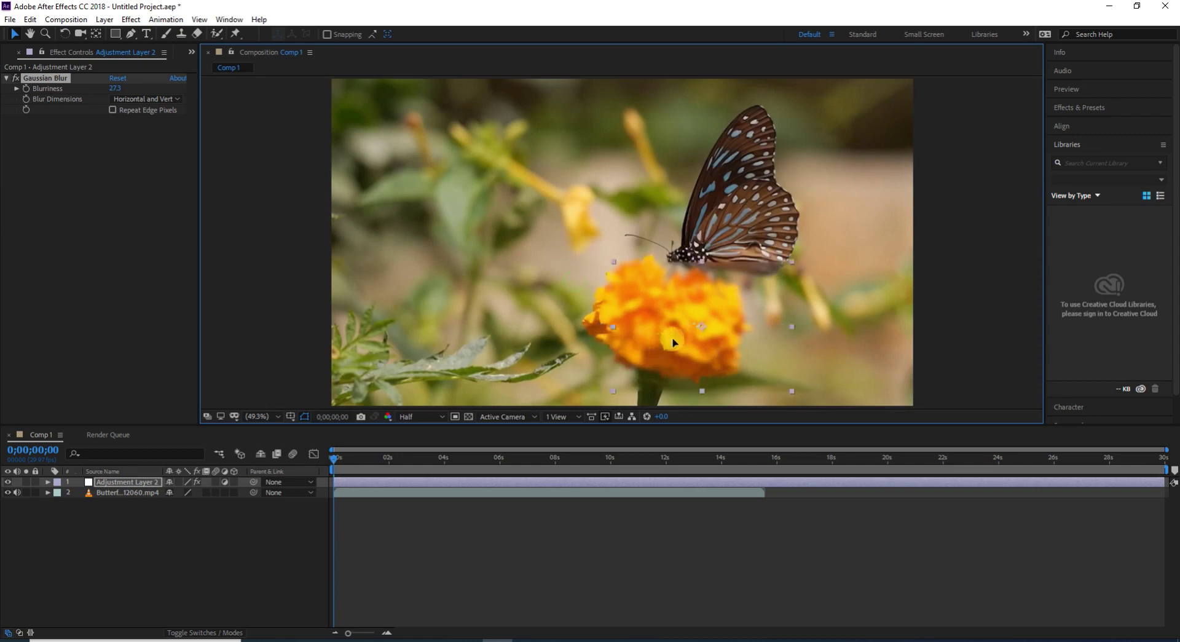
left_click_drag(632, 337, 665, 321)
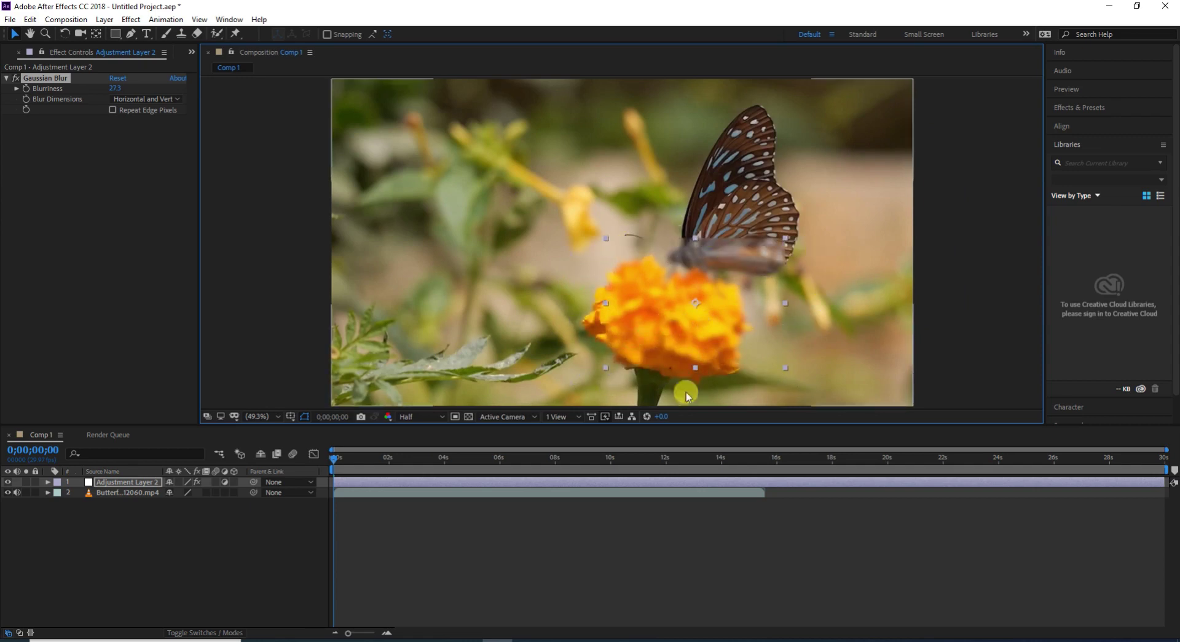
mouse_move(697, 320)
left_mouse_down()
mouse_move(658, 328)
mouse_move(682, 329)
left_mouse_up()
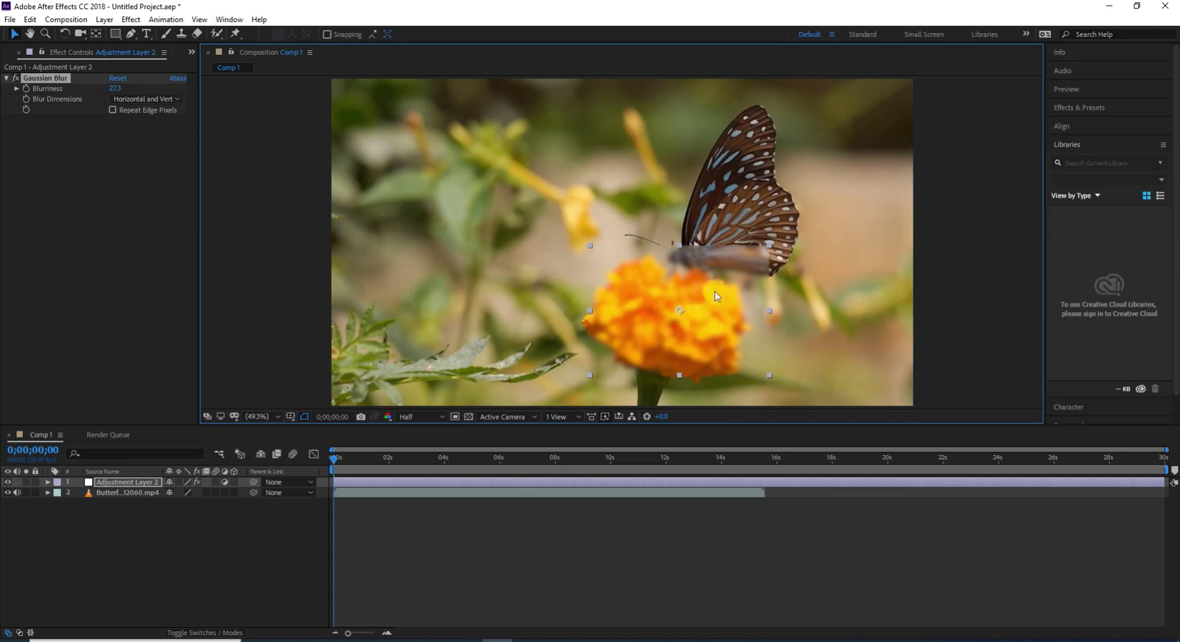
left_click(772, 249)
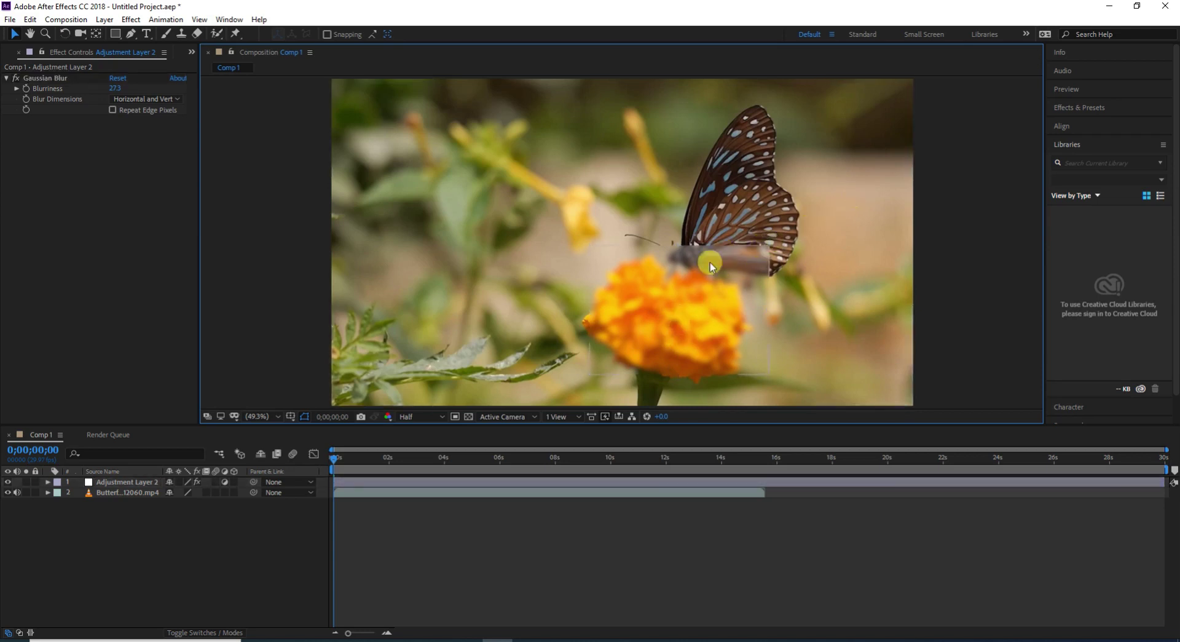
left_click(709, 261)
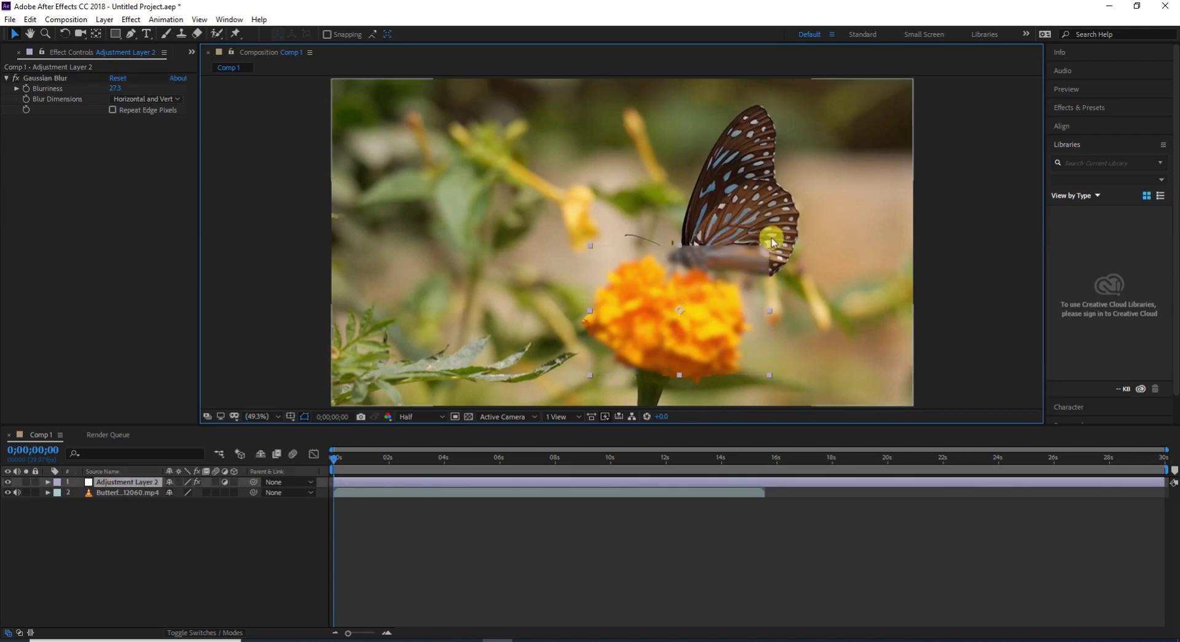
left_click(825, 219)
key("ctrl+z")
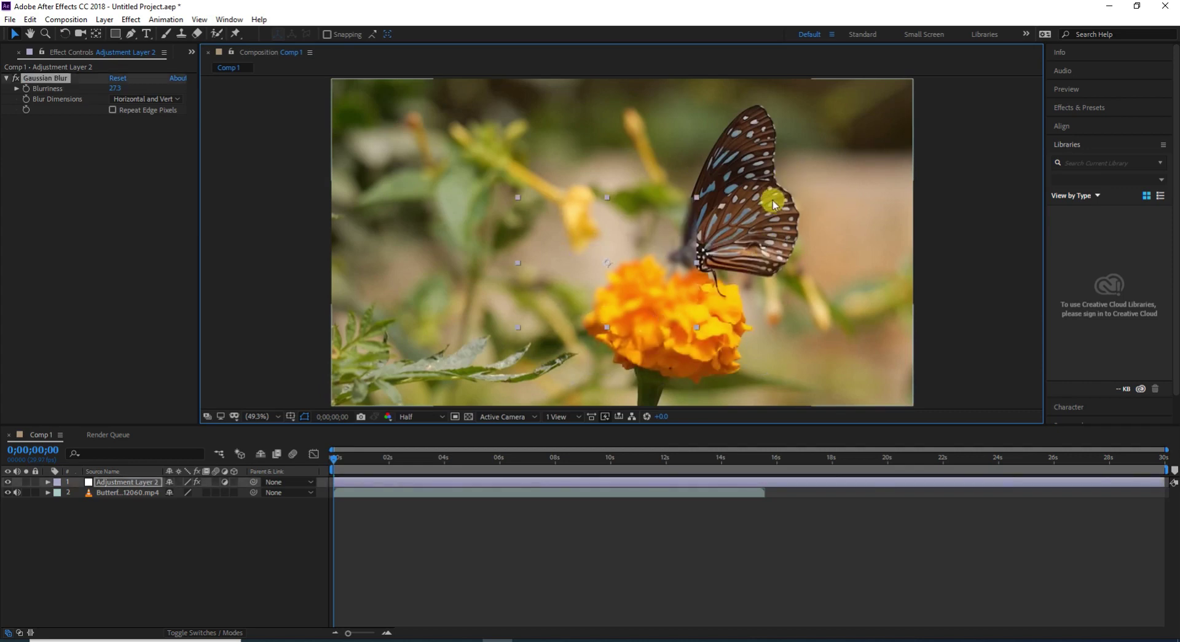
key("ctrl+z")
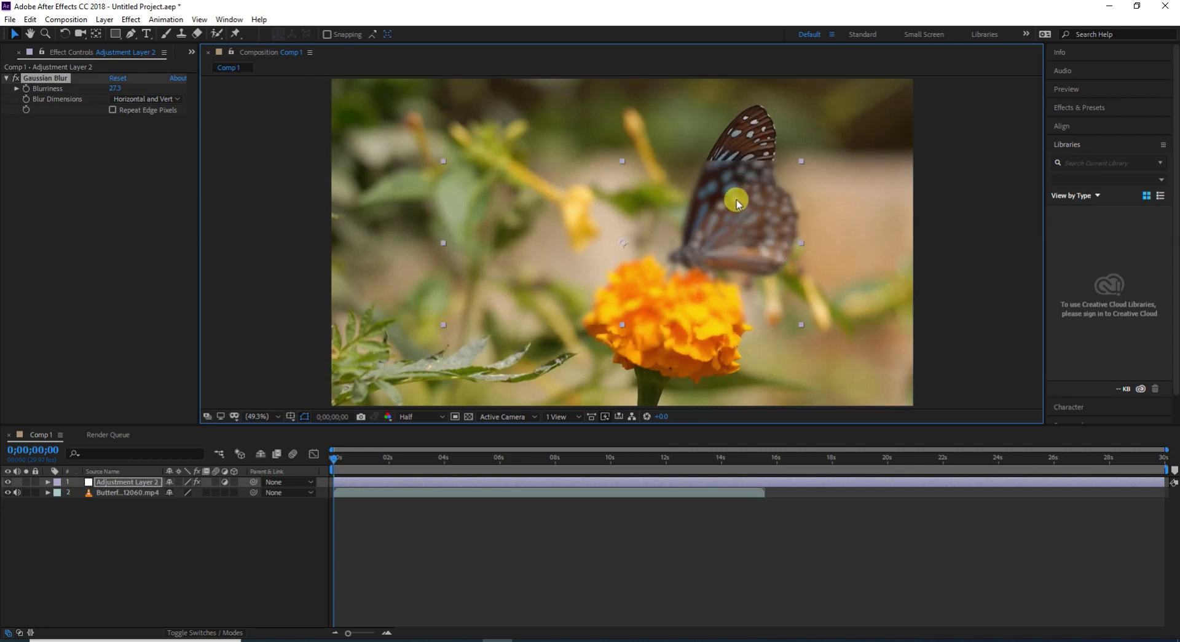
key("ctrl+z")
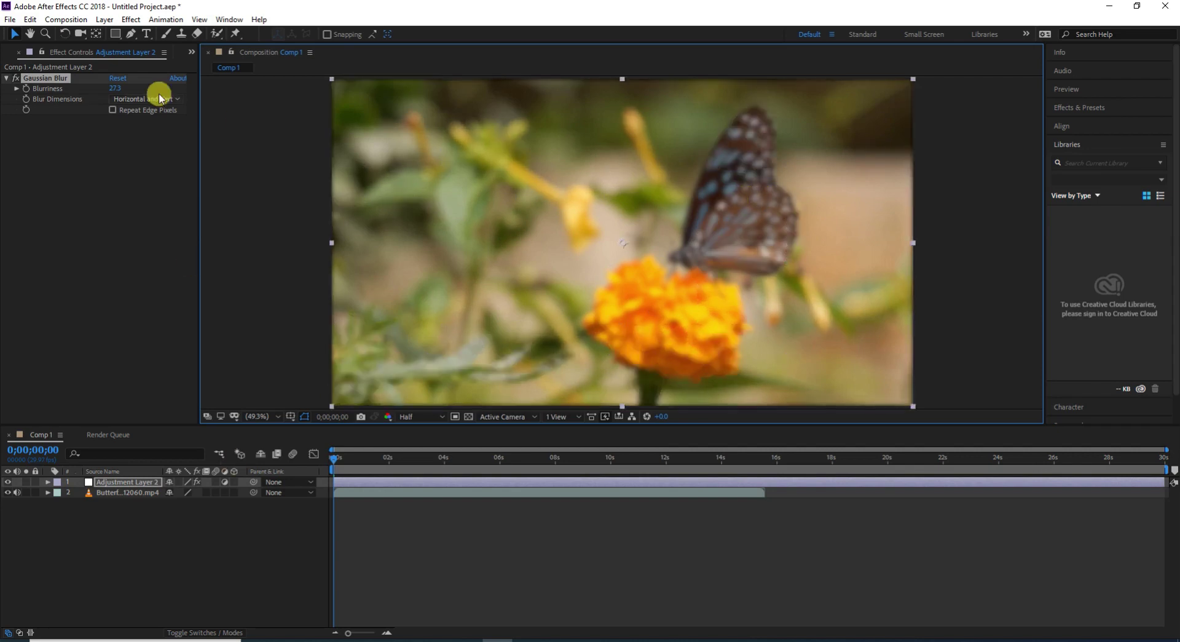
- Draw a closed five-point polygon mask around the butterfly on the adjustment layer
left_click(131, 35)
left_click(455, 155)
left_click(724, 147)
left_click(693, 263)
left_click(416, 323)
left_click(371, 254)
left_click(454, 157)
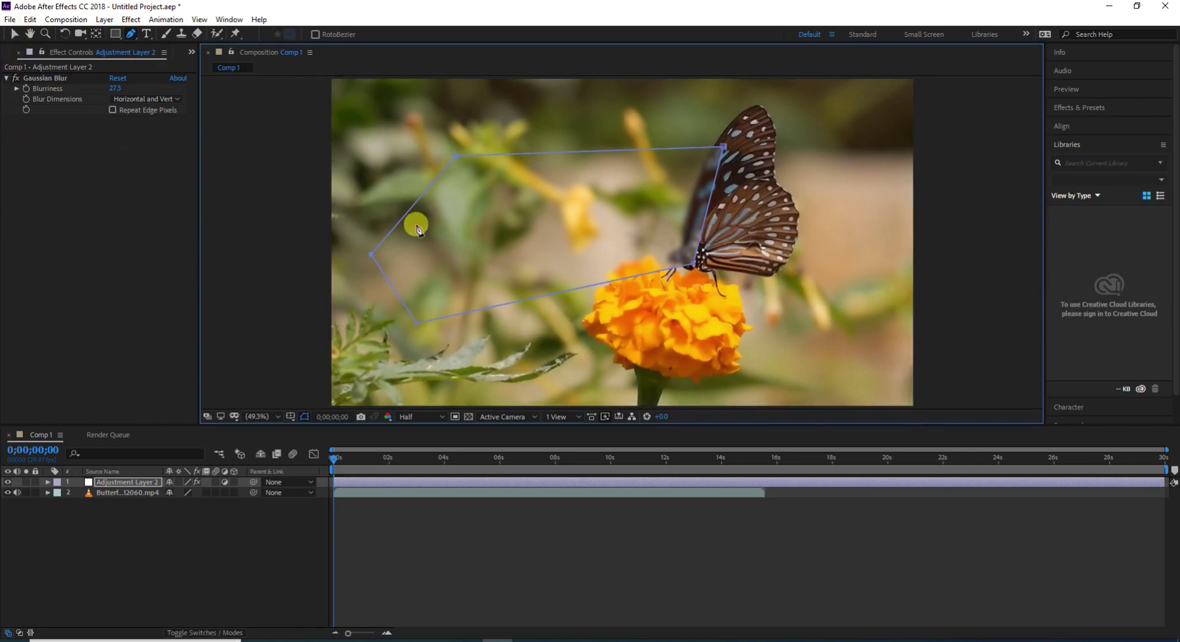
- Reshape and reposition the masked adjustment layer to frame the butterfly region
left_click(15, 36)
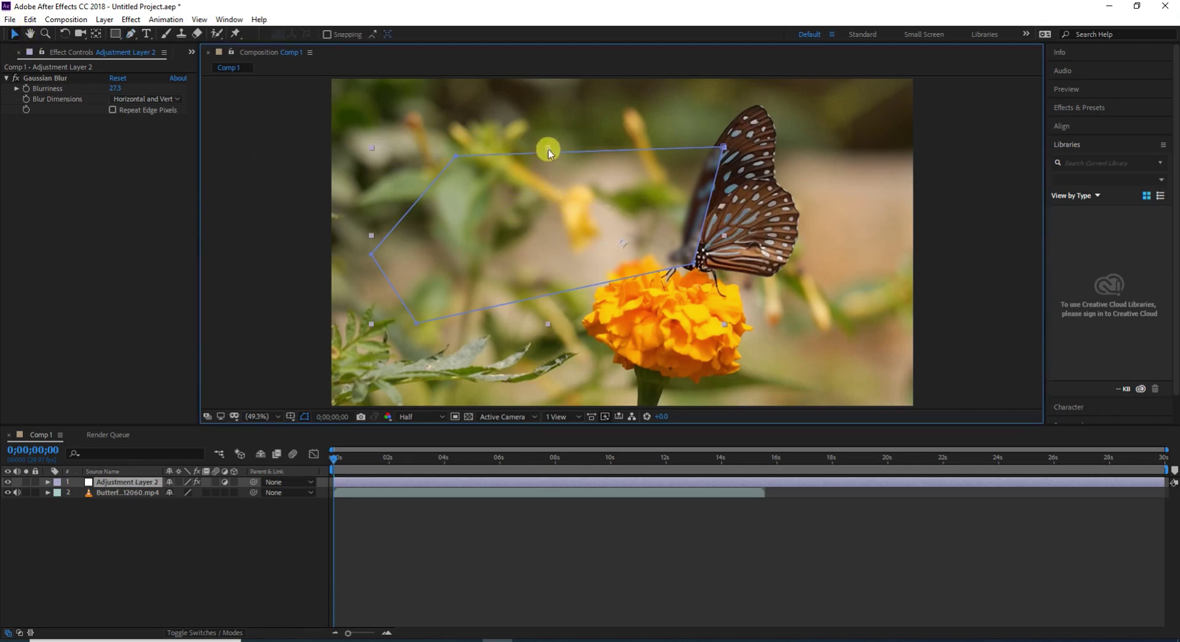
left_click_drag(549, 152, 607, 139)
mouse_move(619, 246)
left_mouse_down()
mouse_move(755, 330)
mouse_move(793, 233)
left_mouse_up()
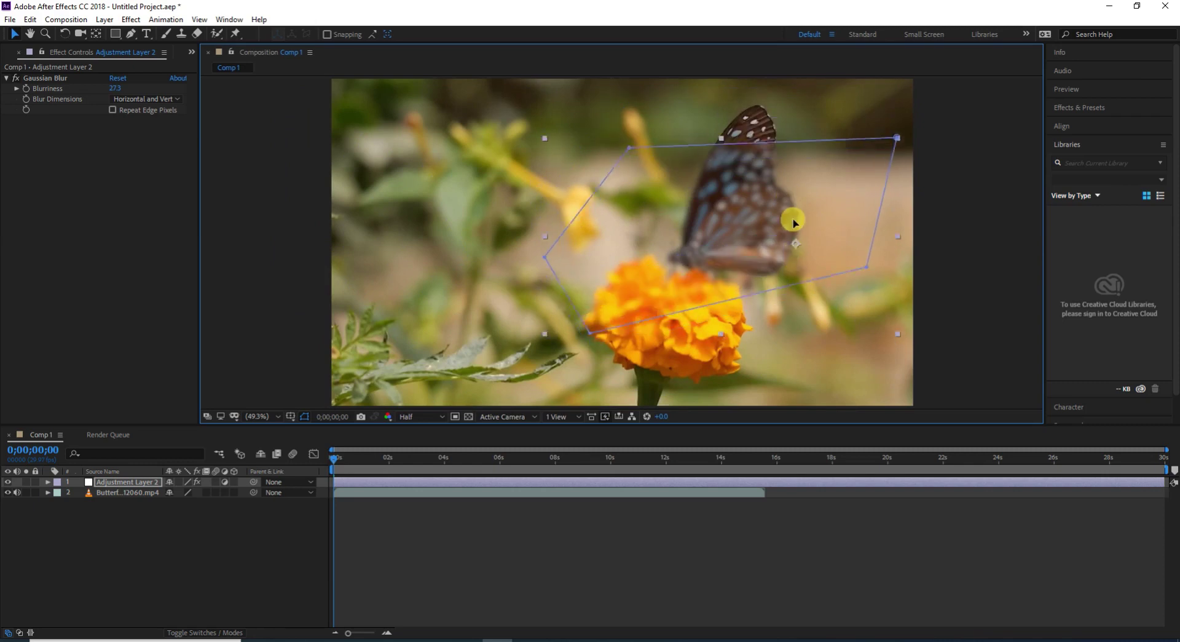
left_click(46, 482)
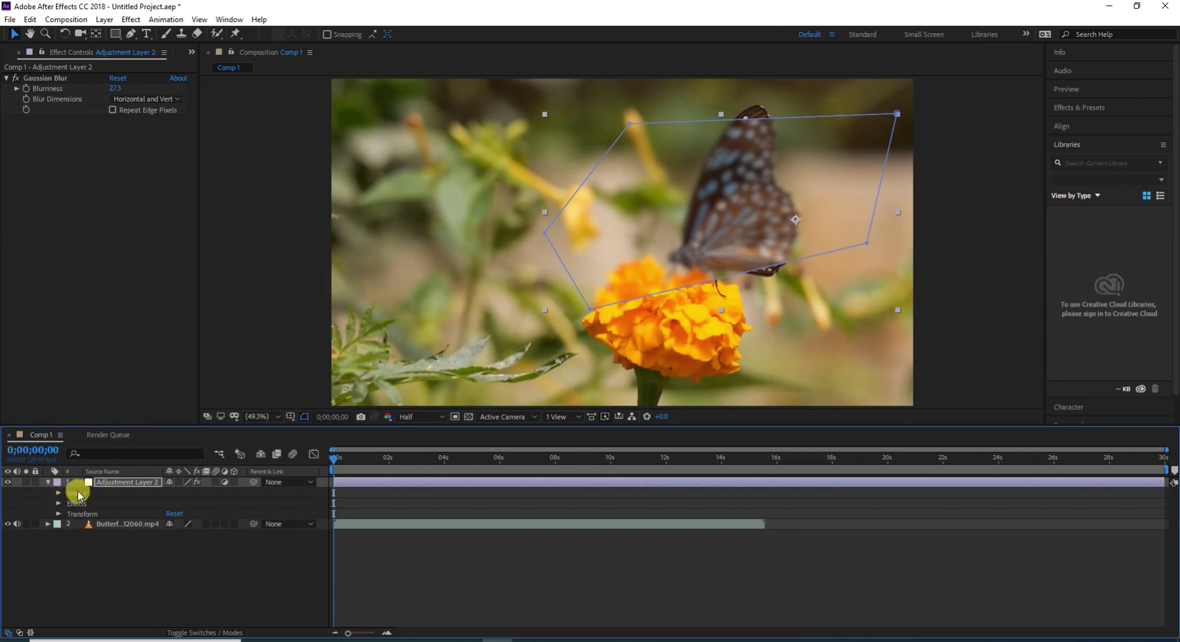
left_click(45, 484)
left_click_drag(677, 215, 657, 233)
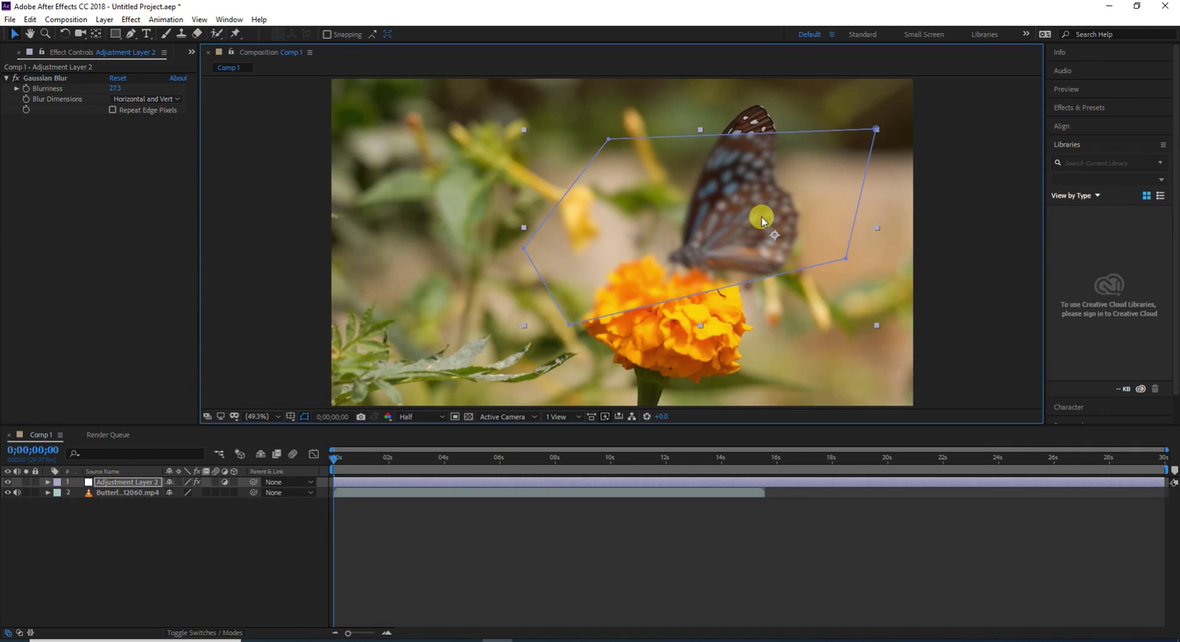
- Delete the blur adjustment layer and add a fresh adjustment layer to Comp 1
key("Delete")
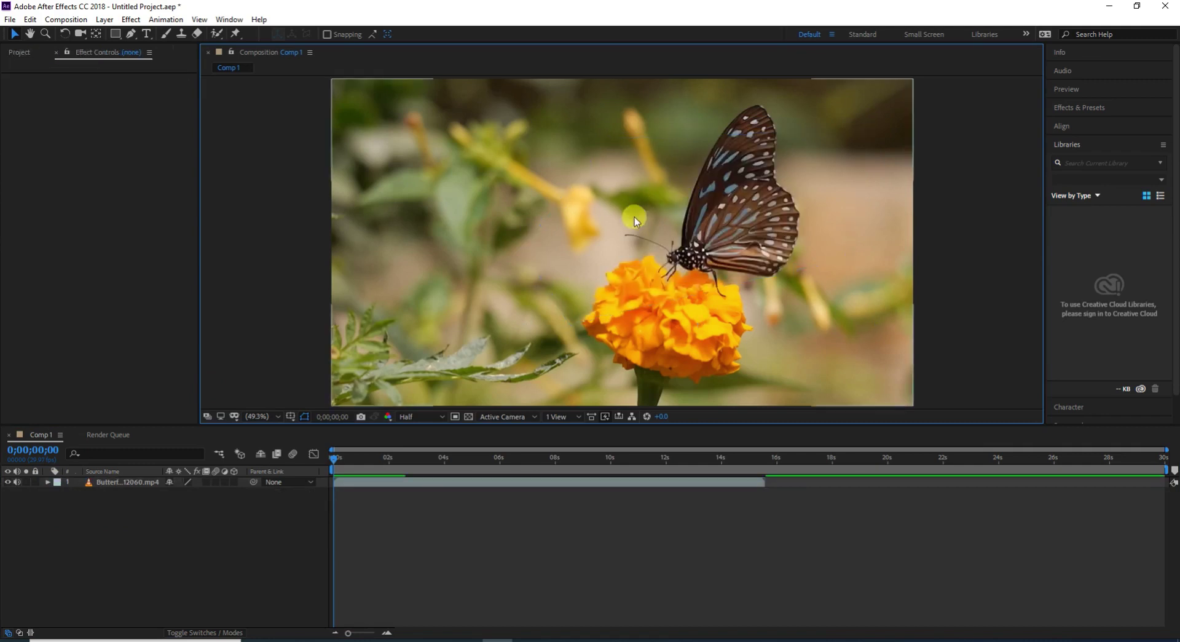
right_click(150, 521)
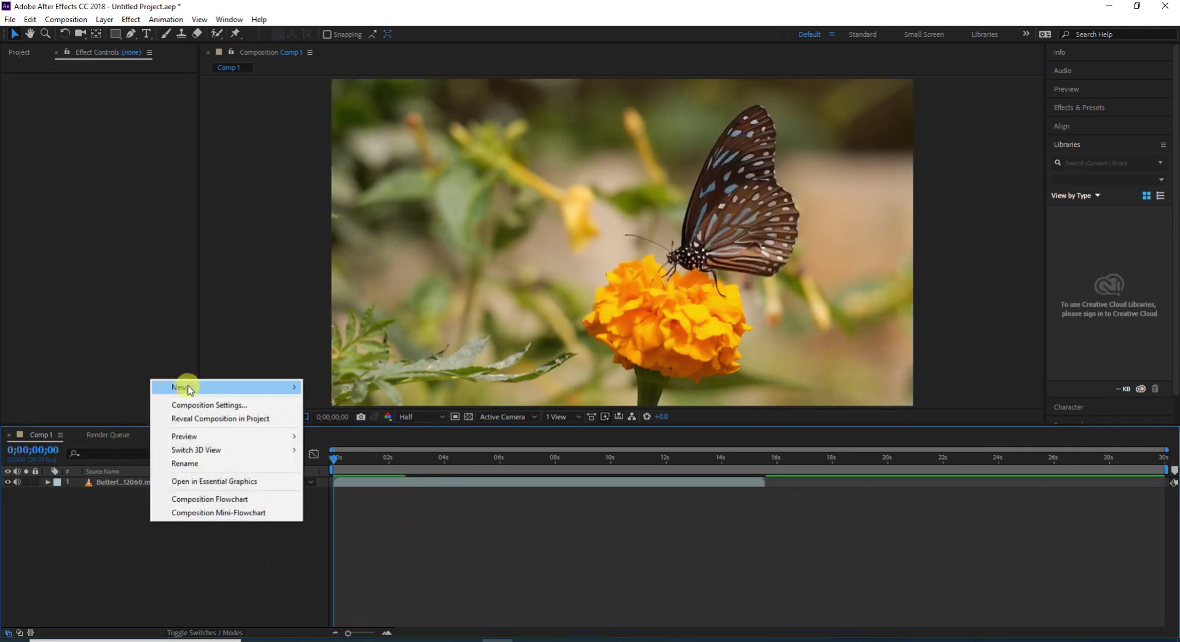
mouse_move(184, 386)
left_click(365, 486)
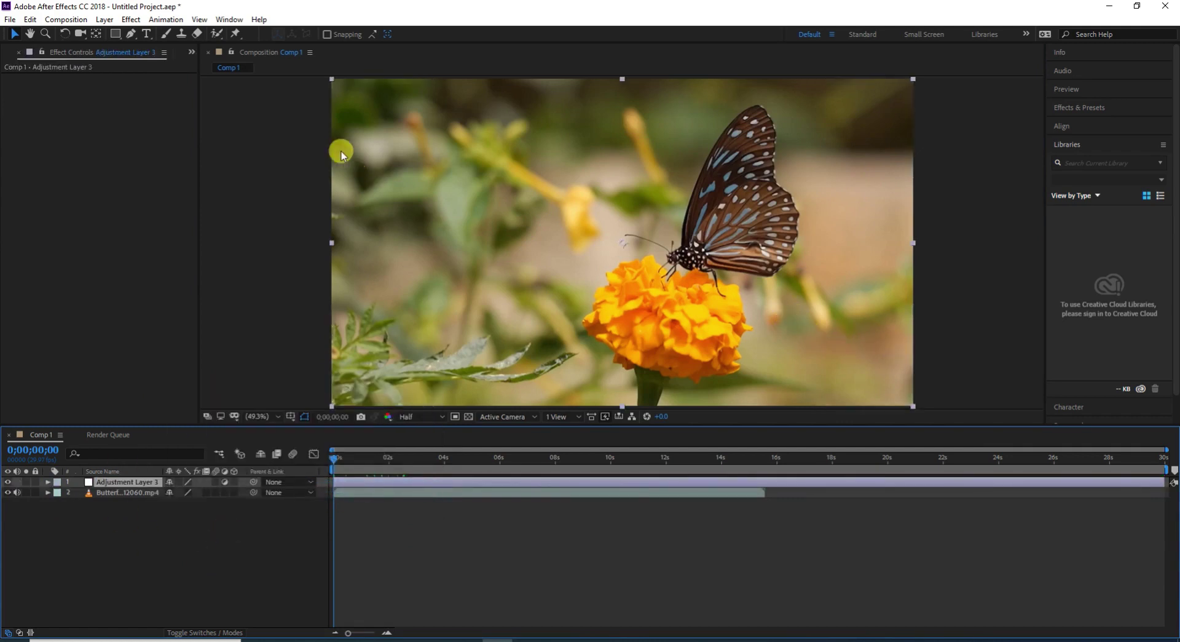
- Draw an elliptical mask near the flower on the new adjustment layer
left_click(115, 35)
mouse_move(115, 38)
left_mouse_down()
mouse_move(165, 46)
mouse_move(176, 67)
left_mouse_up()
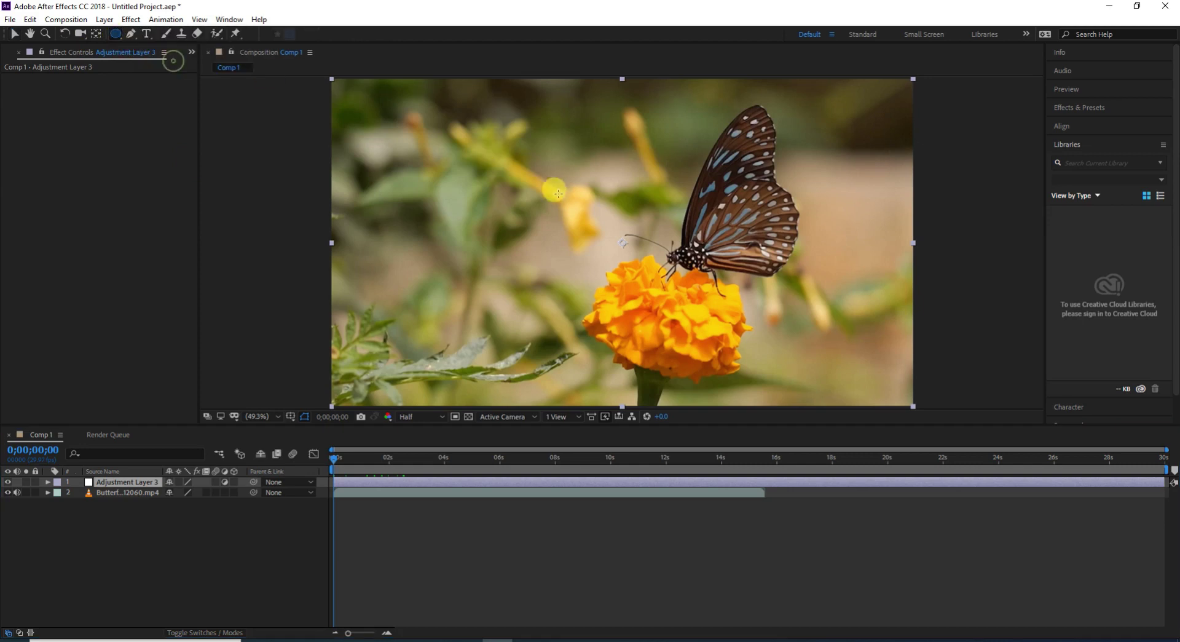
mouse_move(521, 197)
left_mouse_down()
mouse_move(642, 300)
mouse_move(730, 403)
left_mouse_up()
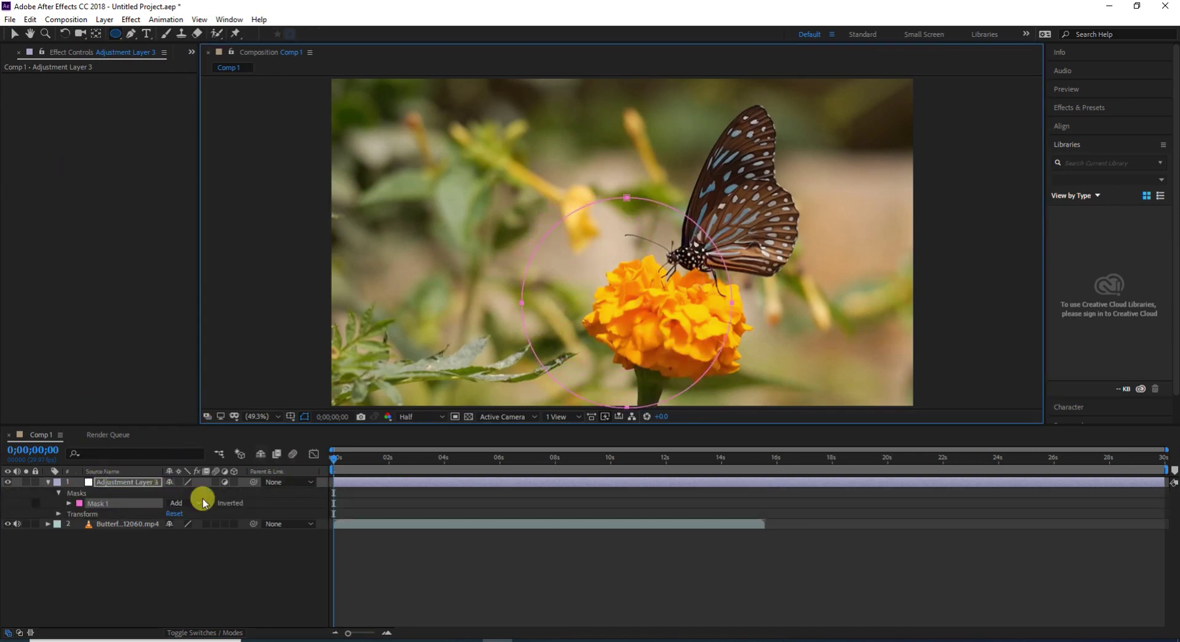
left_click(14, 34)
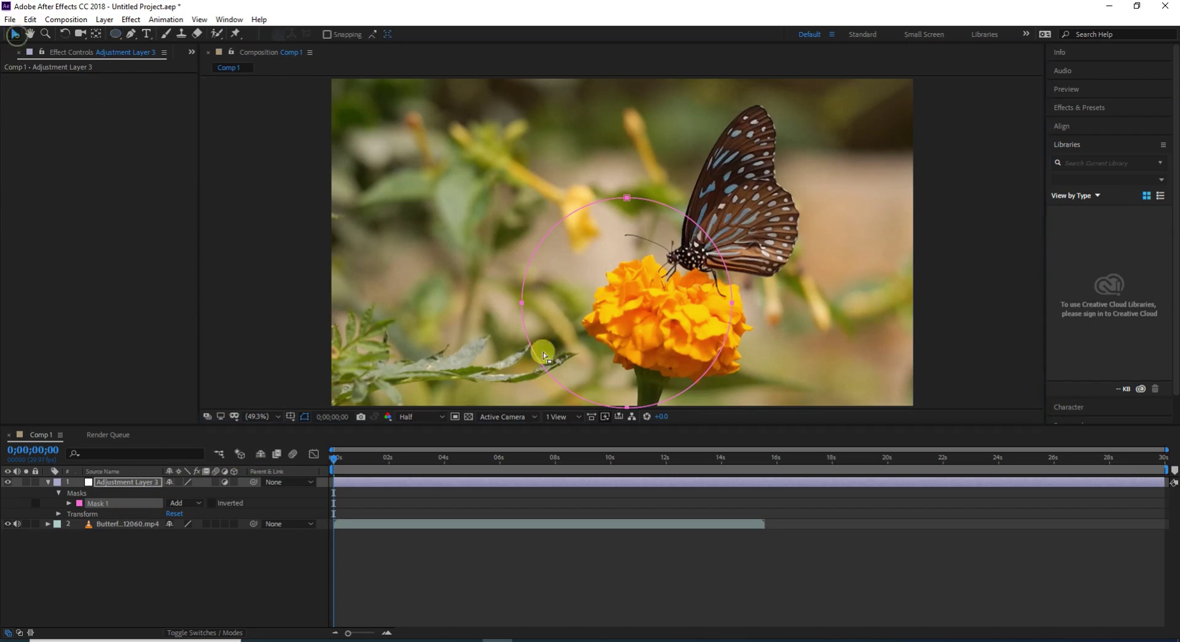
left_click(669, 244)
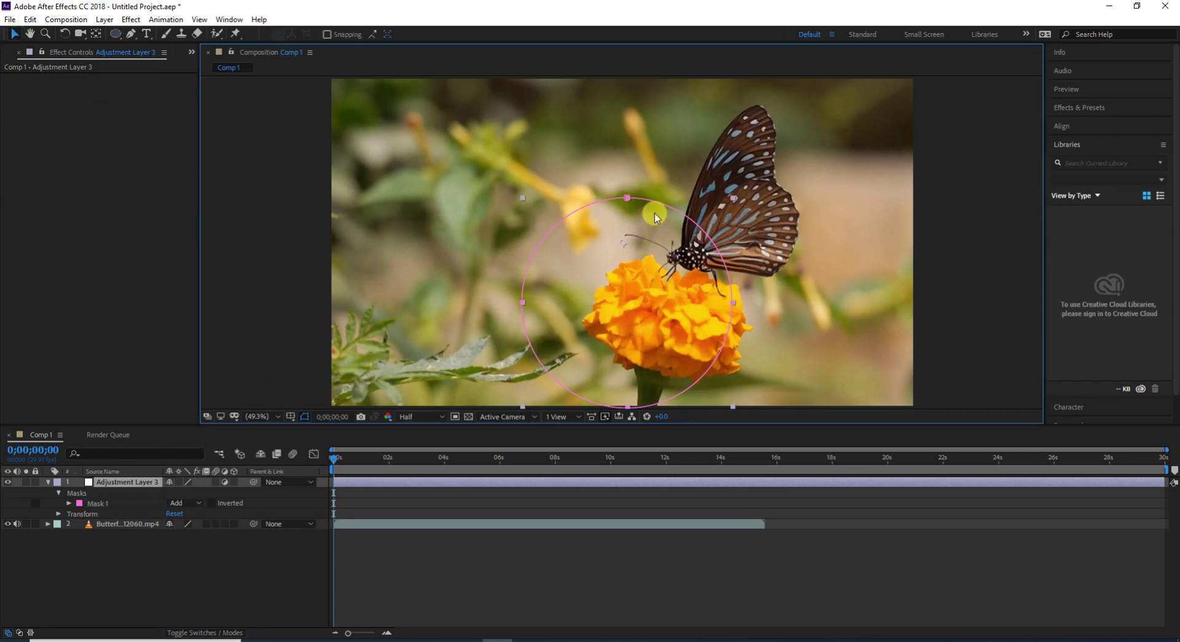
- Adjust the ellipse's top point, then move the whole mask up over the butterfly
left_click_drag(627, 198, 629, 210)
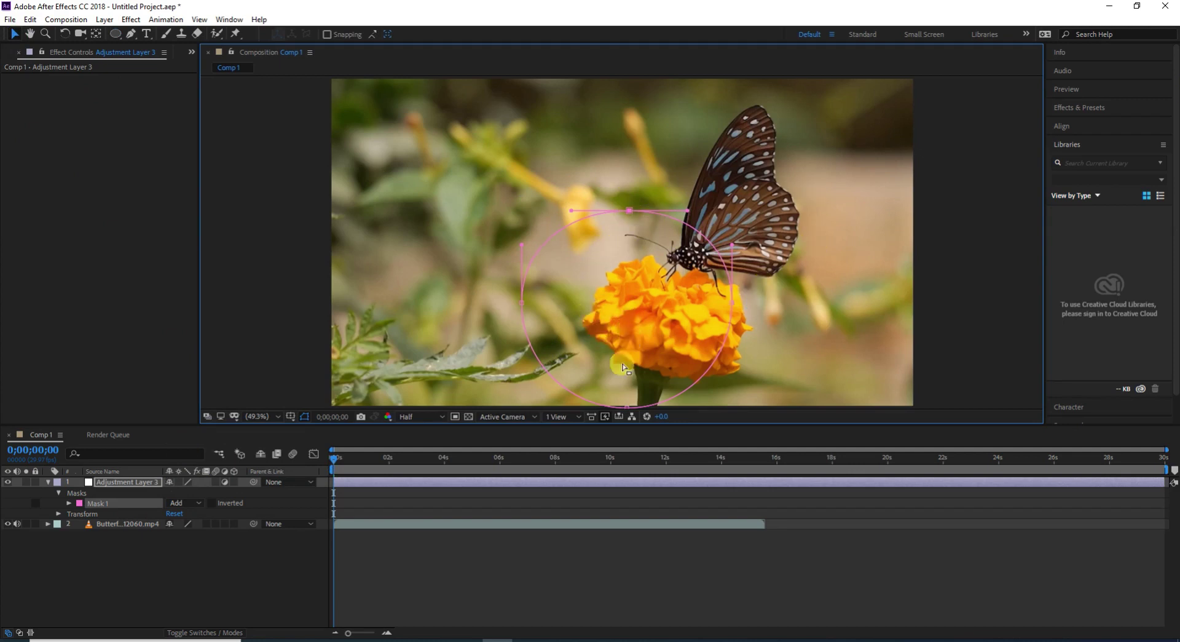
key("shift+Up")
key("shift+Up")
key("shift+Up")
key("shift+Up")
key("shift+Up")
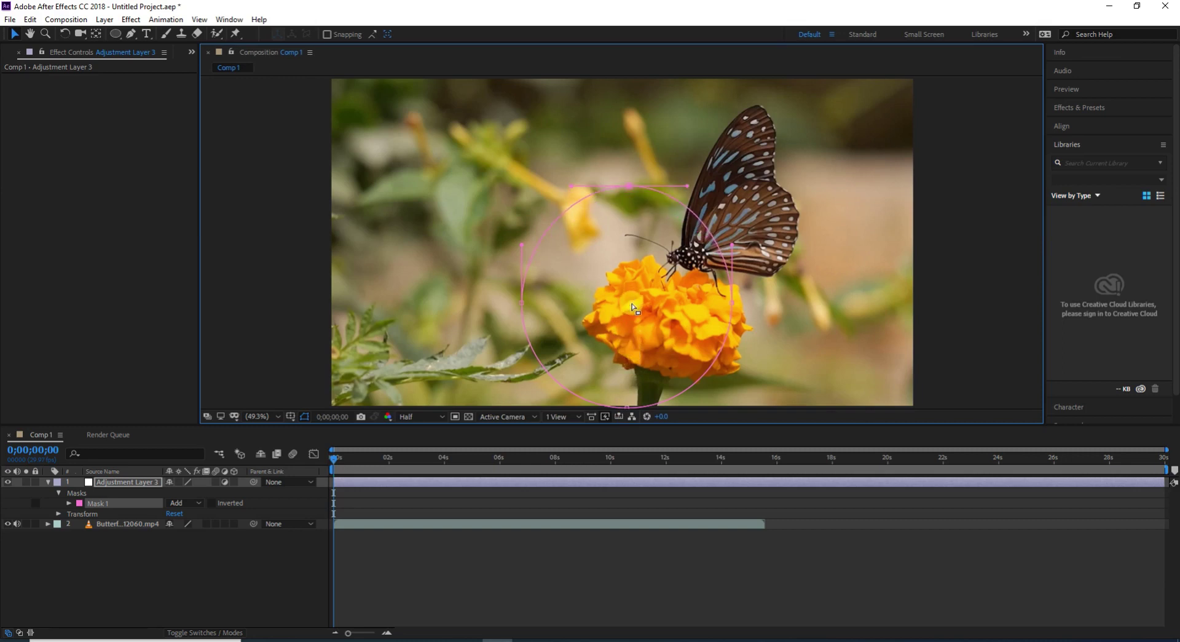
key("shift+Down")
key("shift+Down")
key("shift+Down")
key("ctrl+t")
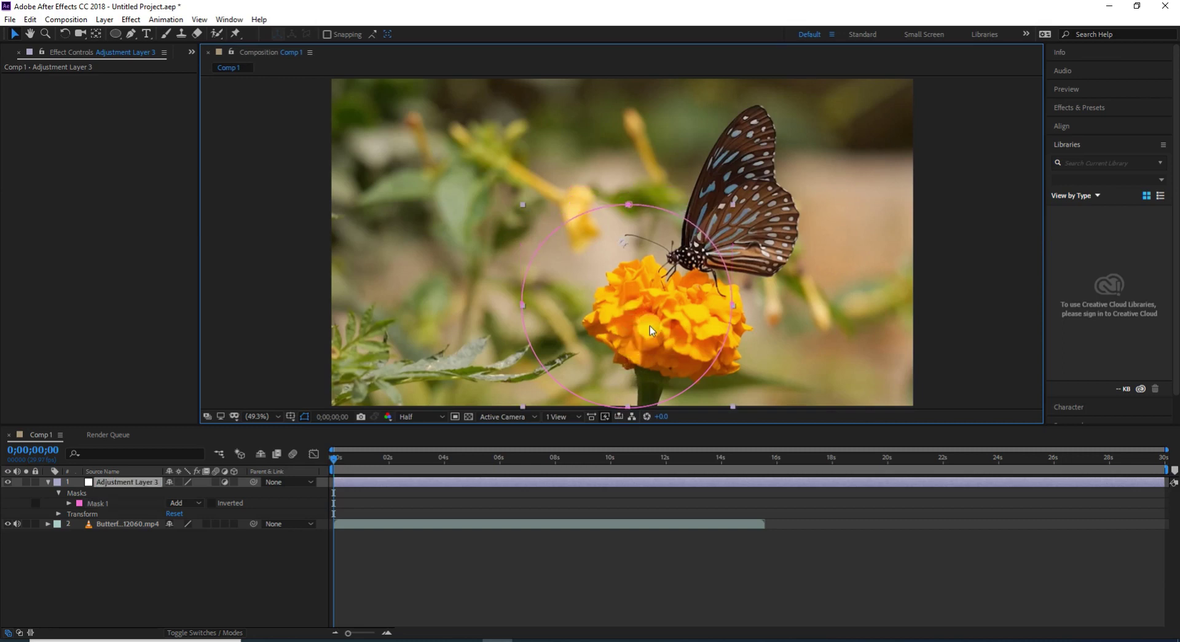
left_click_drag(629, 316, 632, 219)
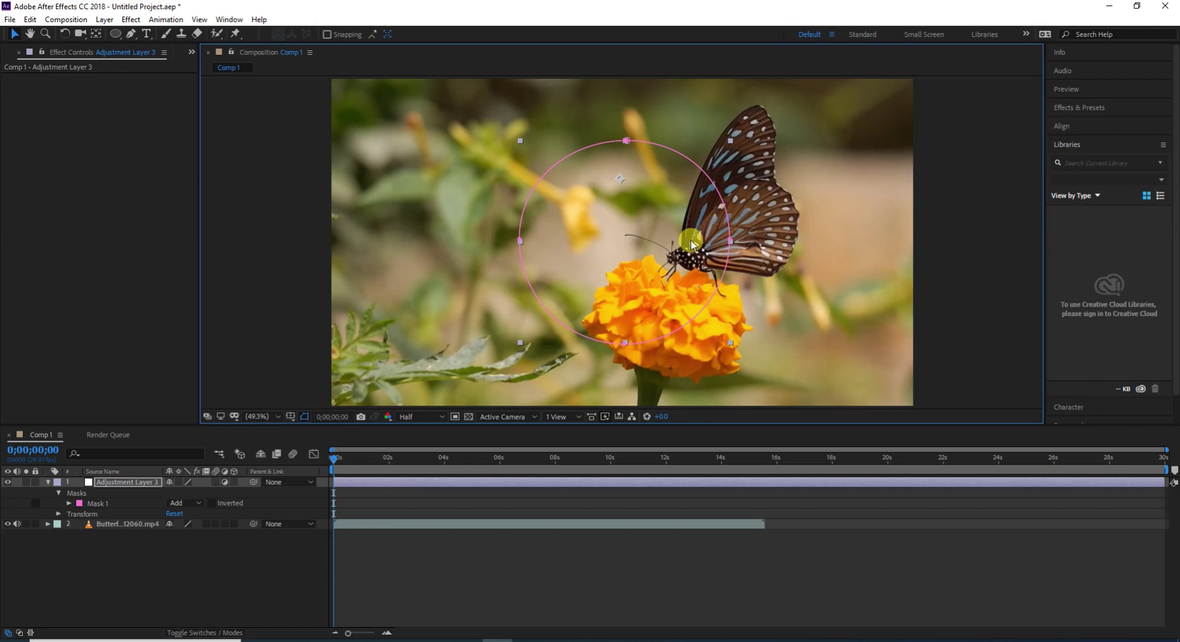
- Apply Hue/Saturation to the adjustment layer with Master Saturation at -94
left_click(131, 20)
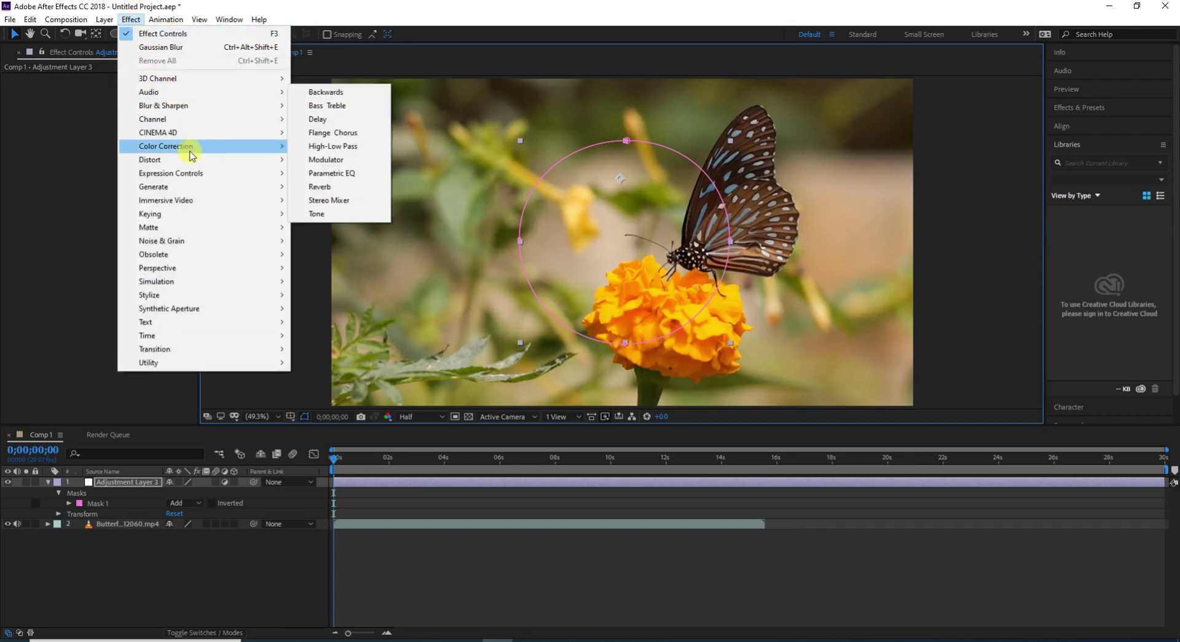
mouse_move(183, 150)
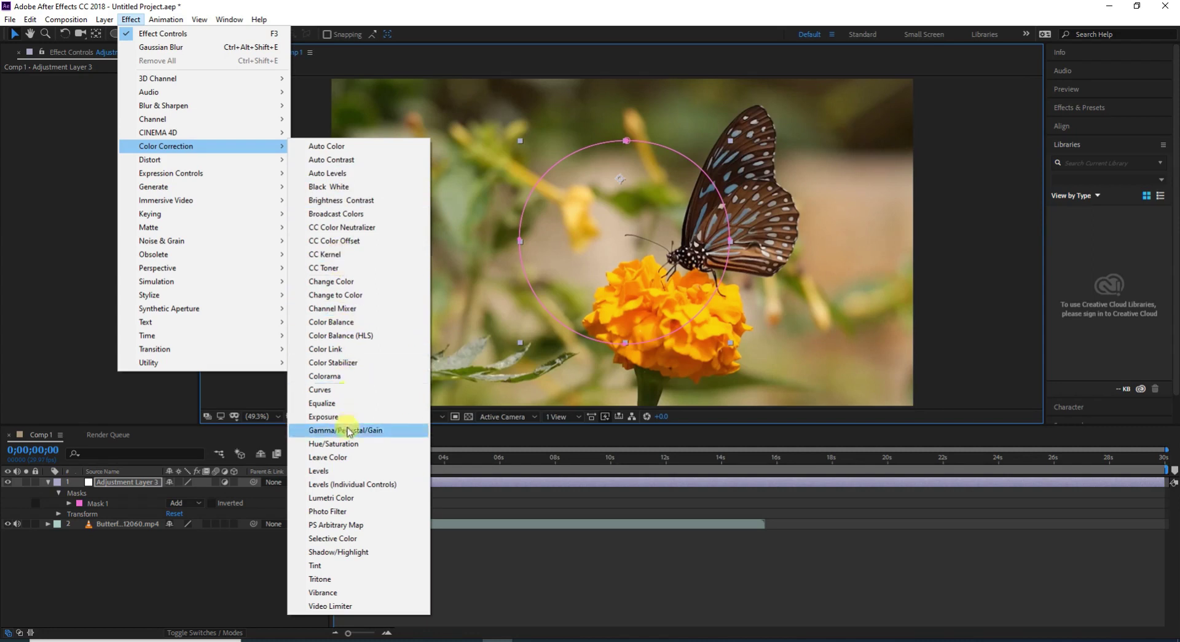
left_click(363, 445)
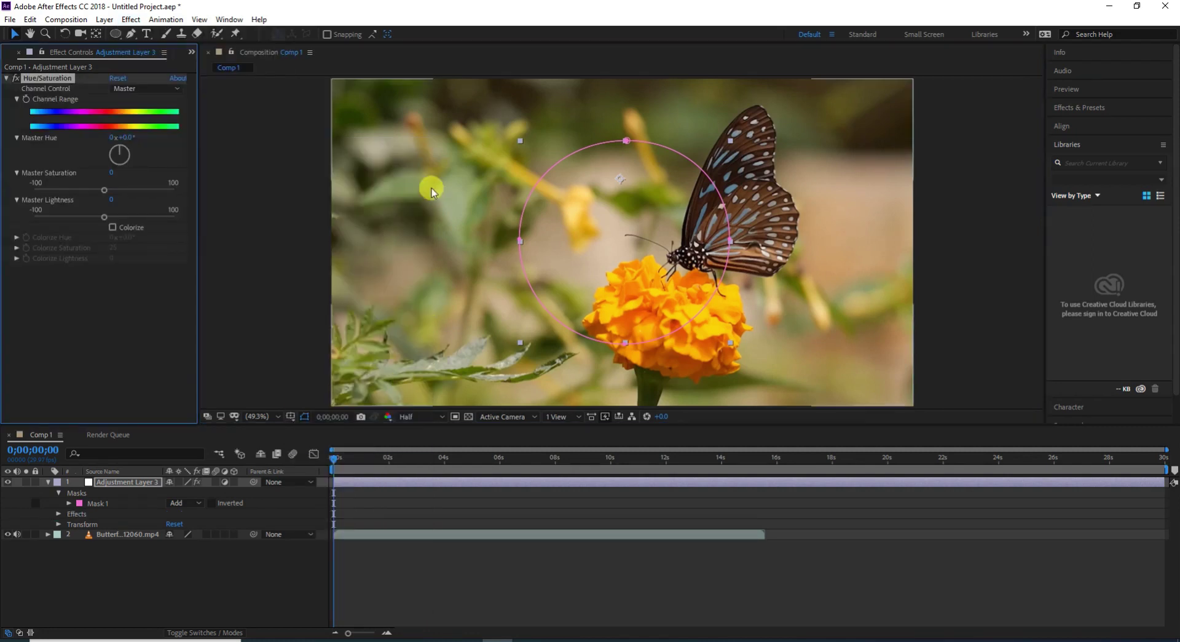
left_click_drag(104, 191, 41, 192)
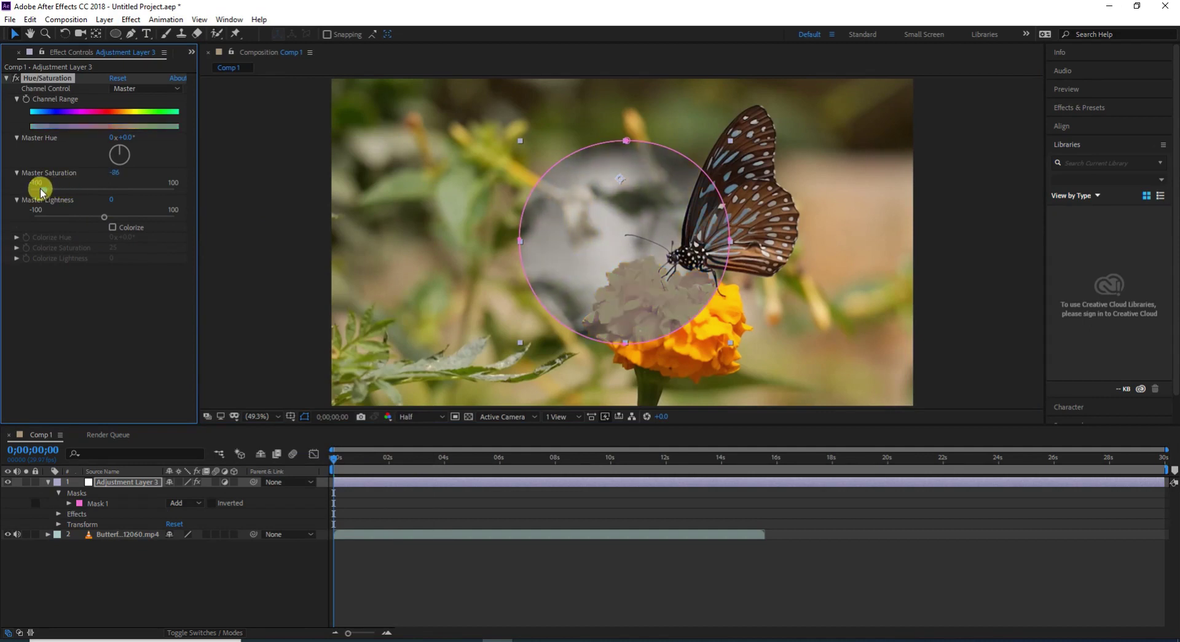
- Move the grey circle onto the butterfly and select the footage to hide the mask outline
left_click_drag(626, 279, 756, 237)
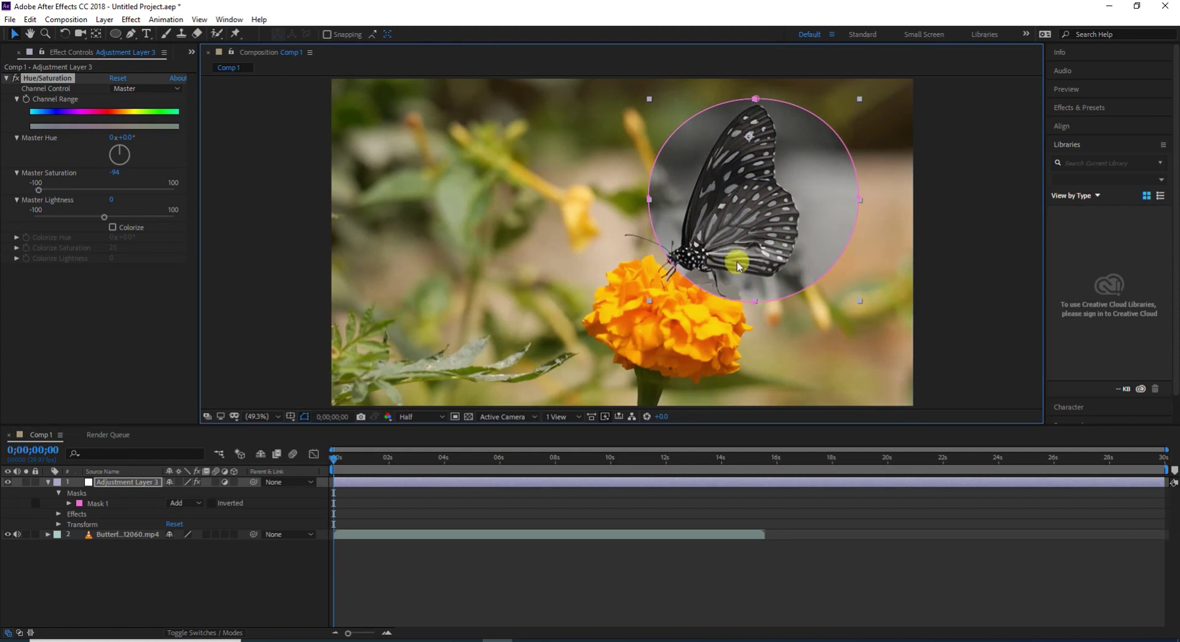
mouse_move(772, 260)
left_mouse_down()
mouse_move(474, 307)
mouse_move(706, 380)
mouse_move(759, 253)
left_mouse_up()
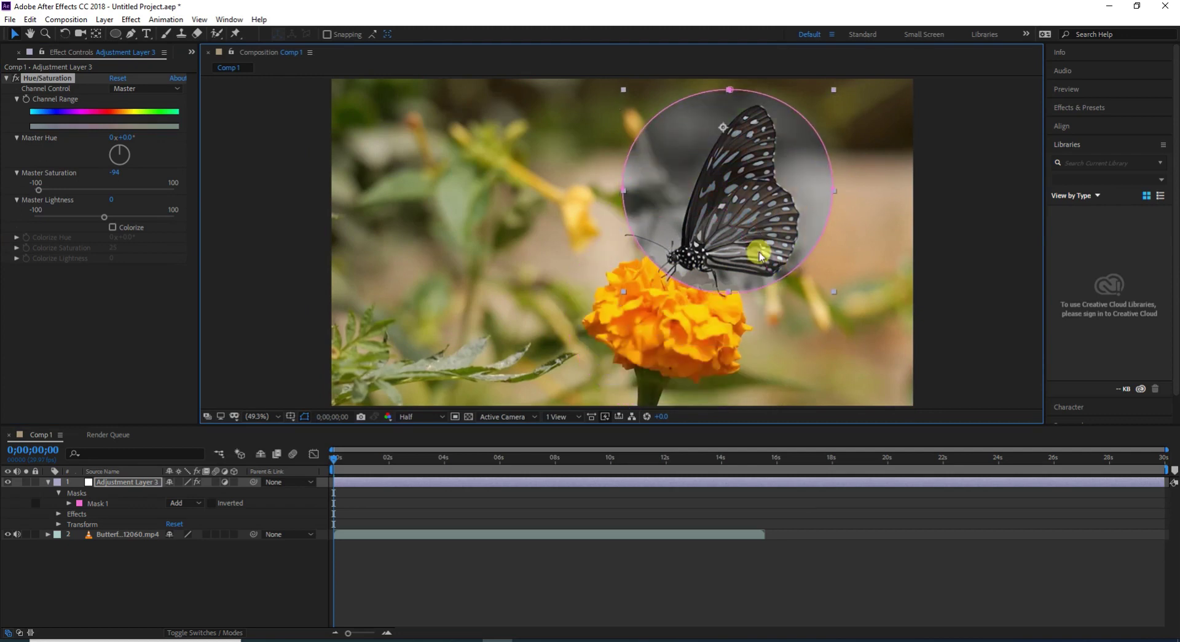
left_click(491, 180)
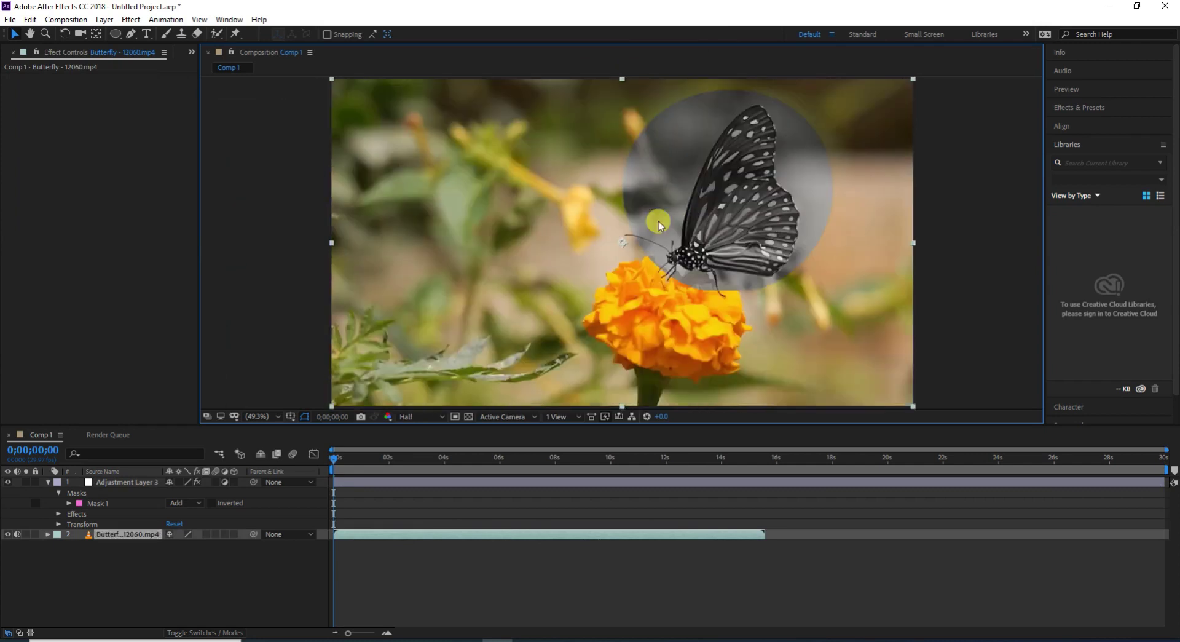
- Drag Mask 1 of Adjustment Layer 3 onto the orange flower and the butterfly's lower half
left_click(90, 504)
left_click(101, 482)
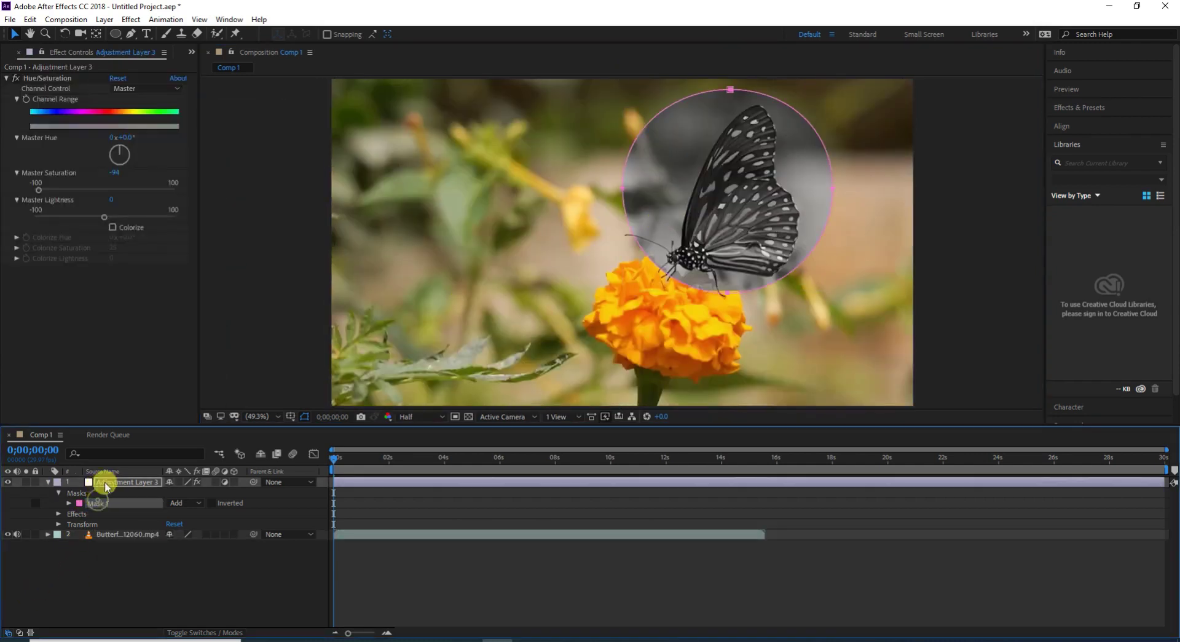
mouse_move(707, 197)
left_mouse_down()
mouse_move(354, 229)
mouse_move(480, 212)
left_mouse_up()
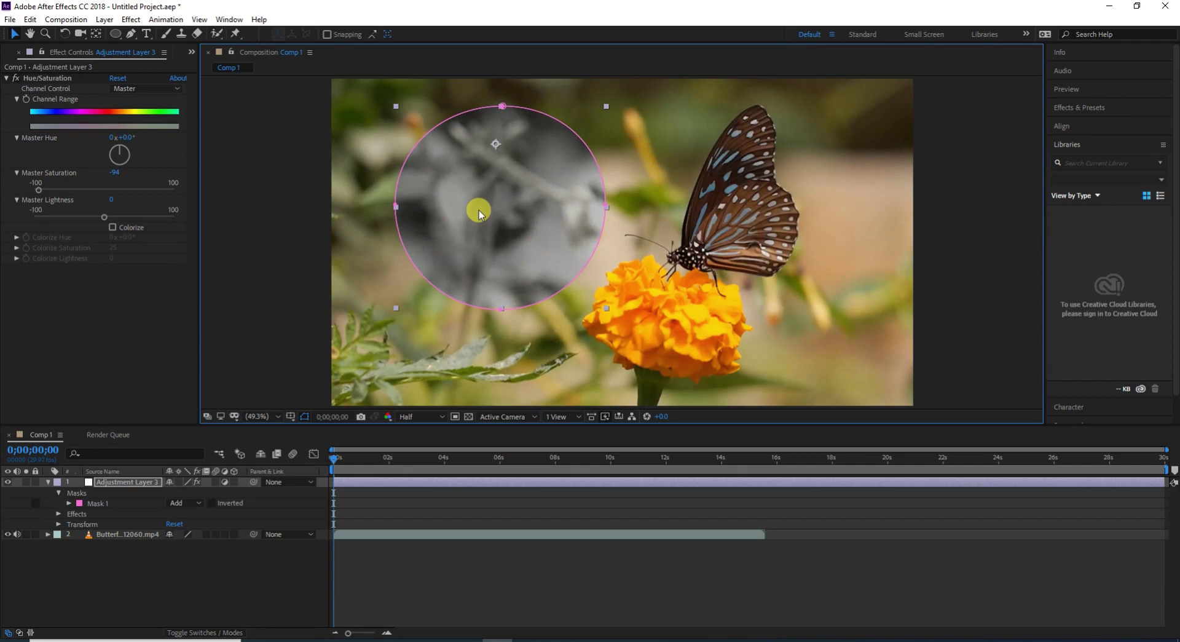
mouse_move(479, 211)
left_mouse_down()
mouse_move(691, 304)
mouse_move(650, 313)
left_mouse_up()
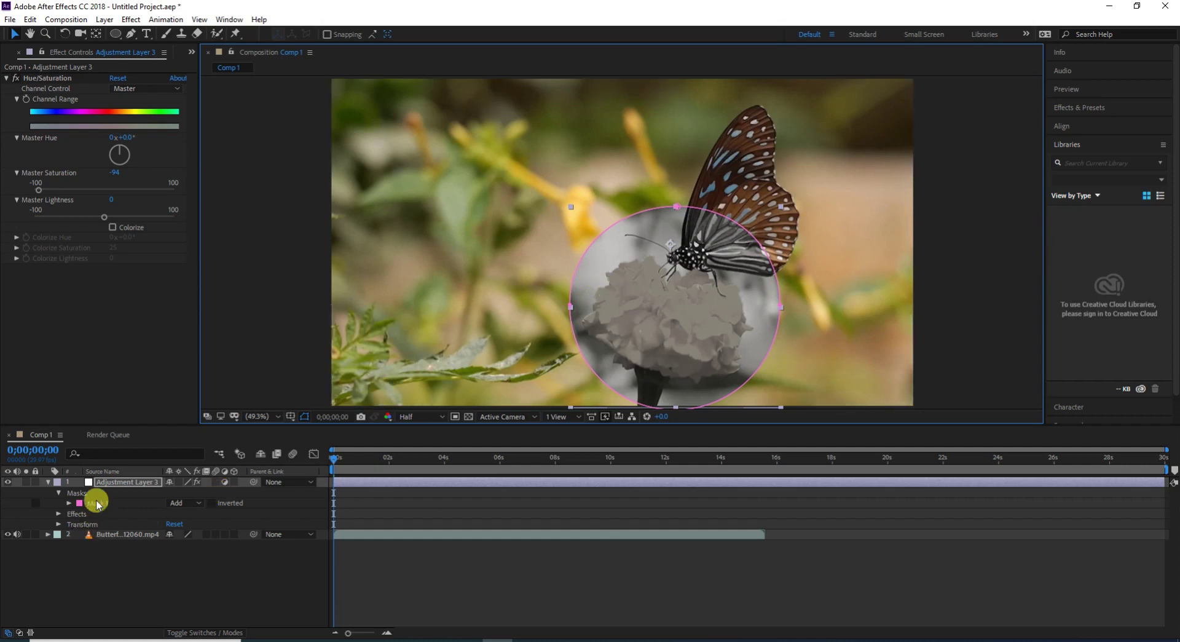
left_click(134, 483)
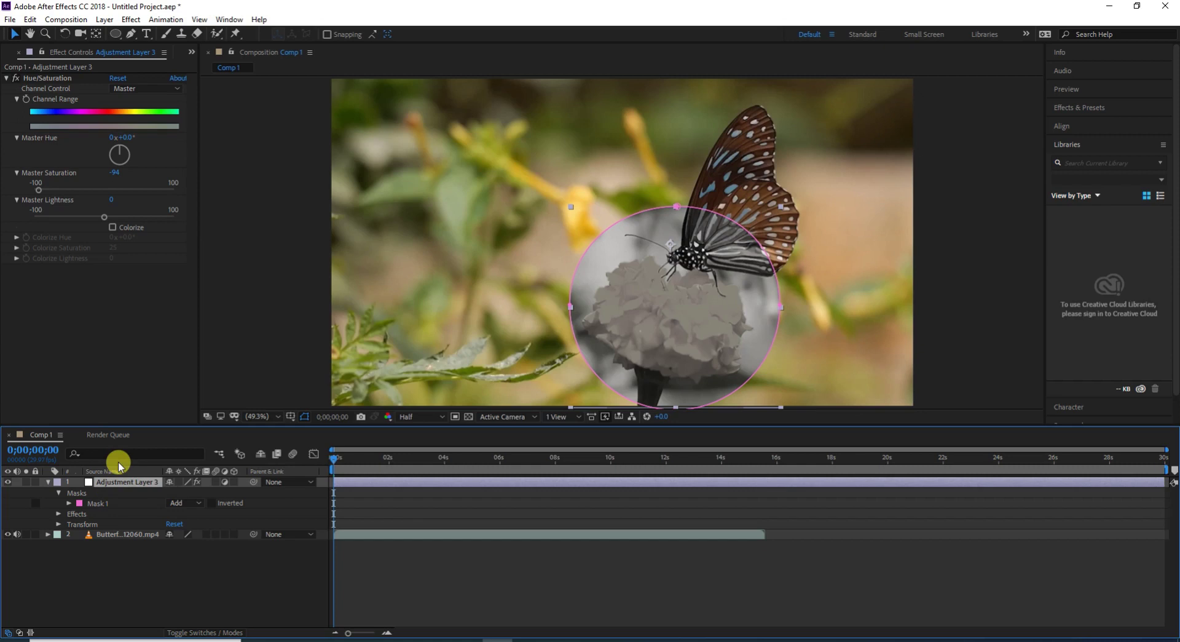
key("Delete")
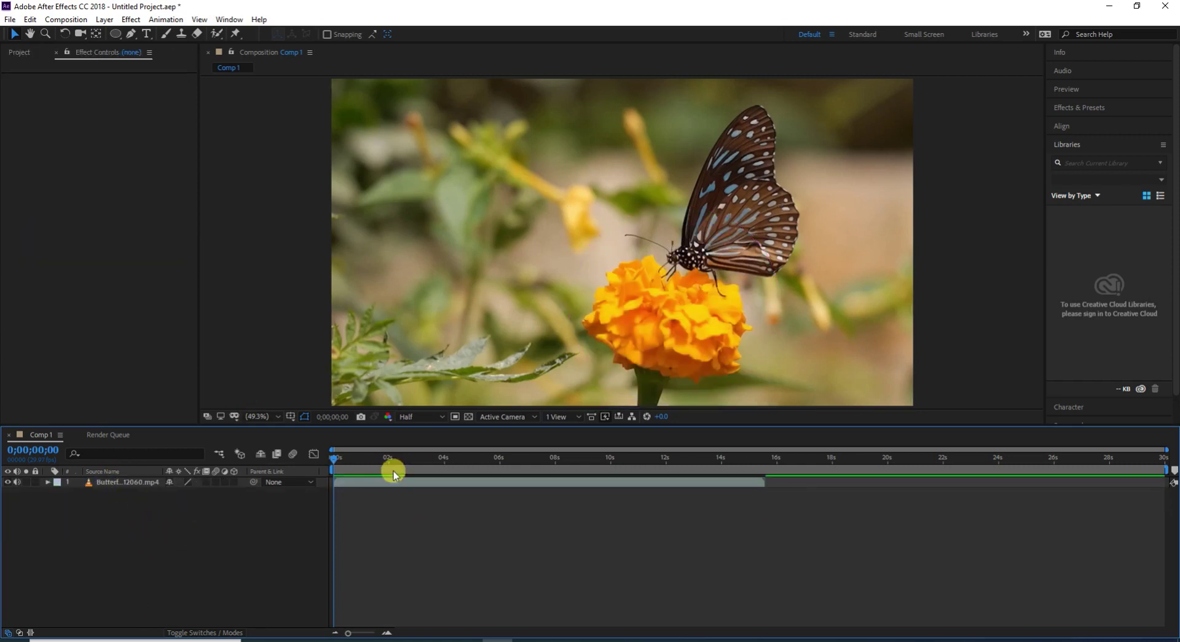
left_click(134, 481)
key("Delete")
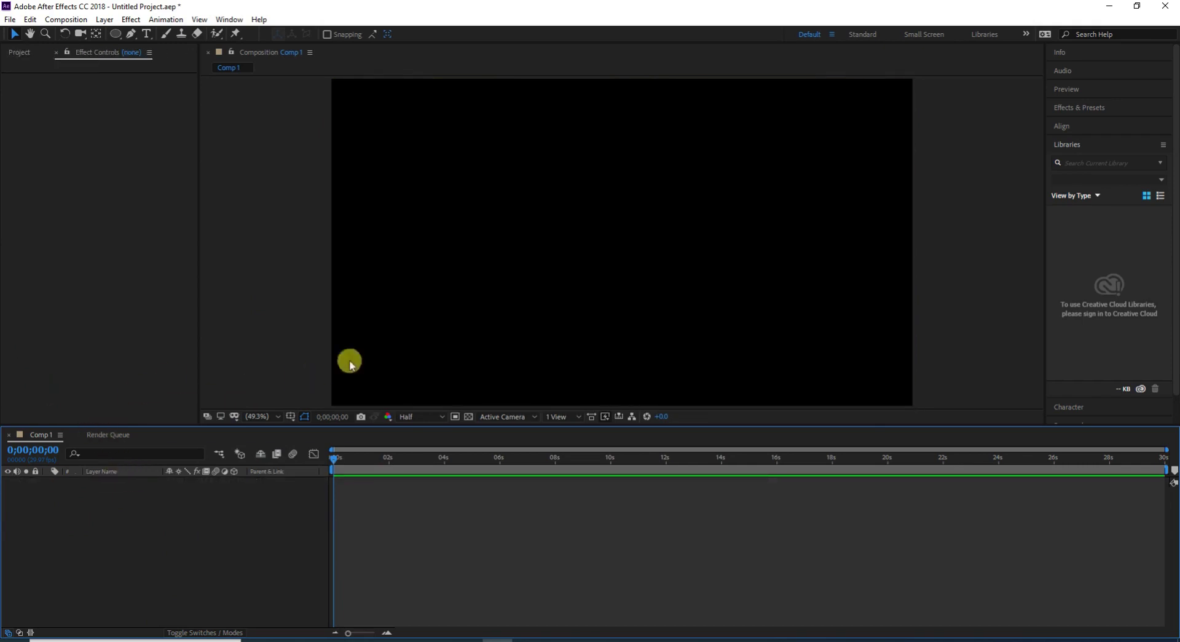
left_click_drag(117, 37, 161, 58)
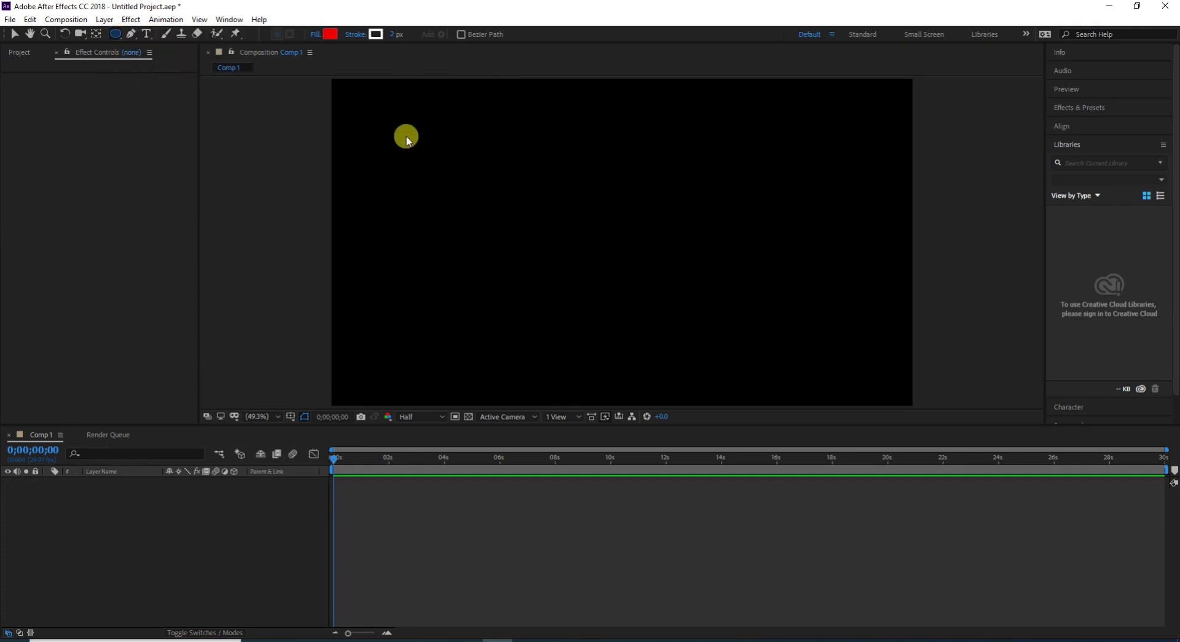
left_click_drag(389, 123, 429, 166)
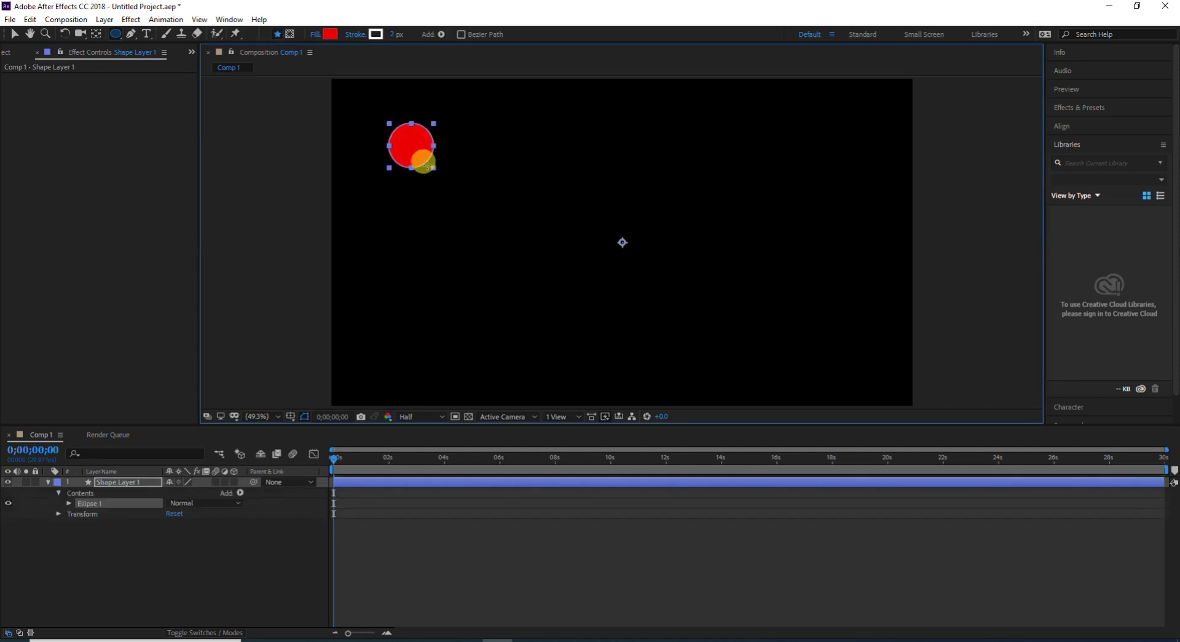
left_click(54, 483)
left_click(122, 483)
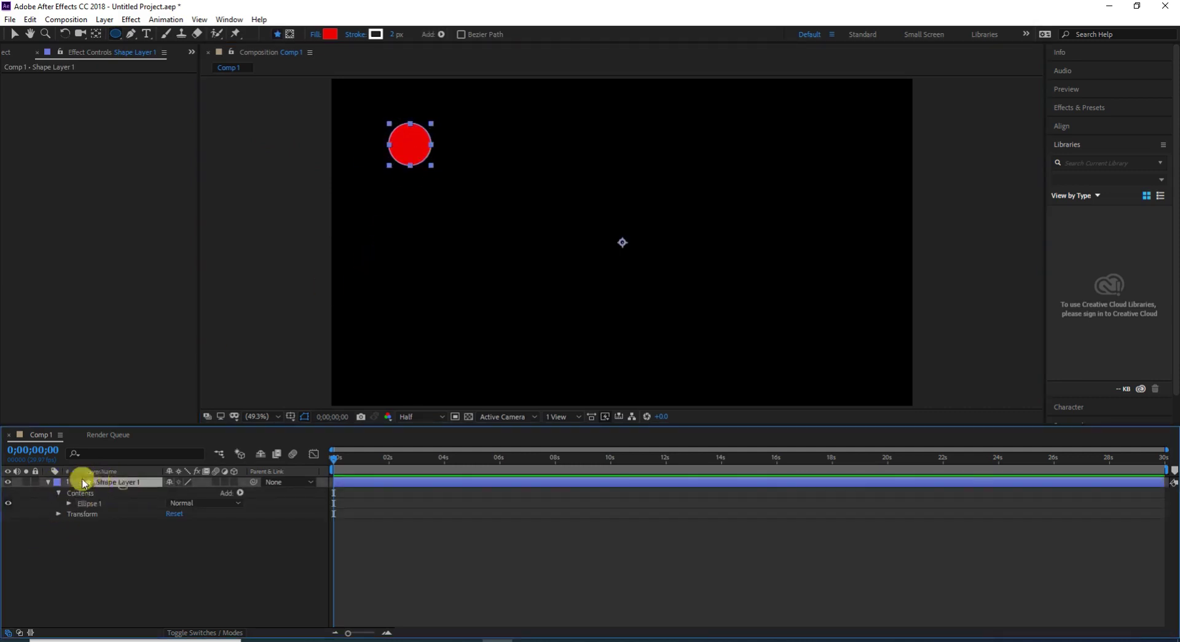
left_click(48, 483)
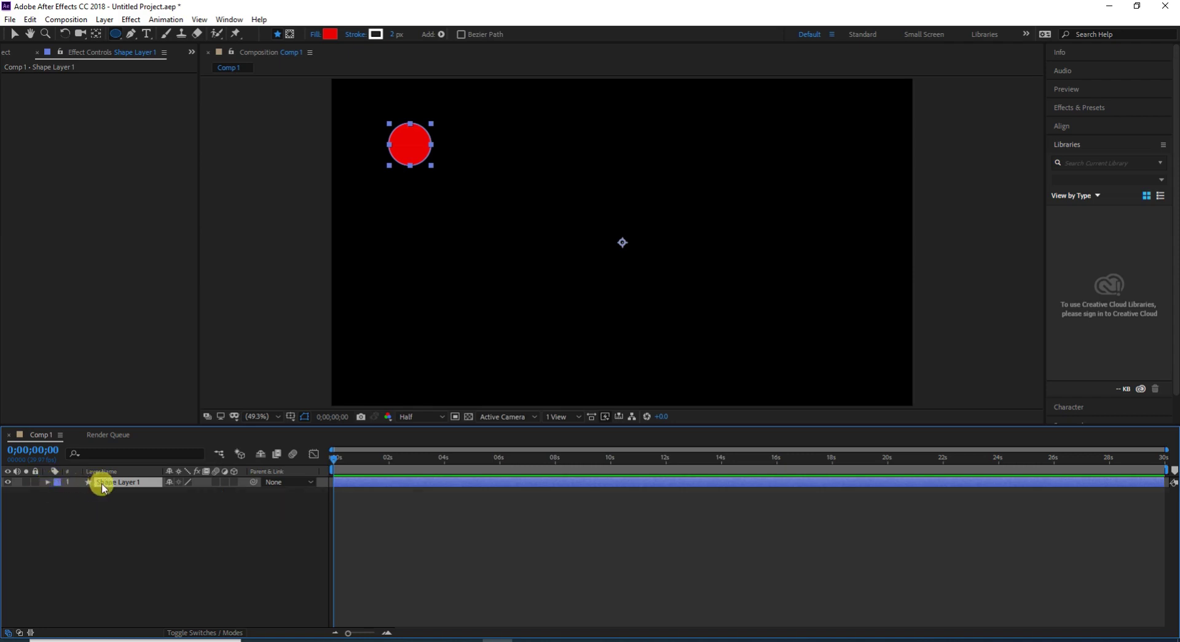
key("ctrl+d")
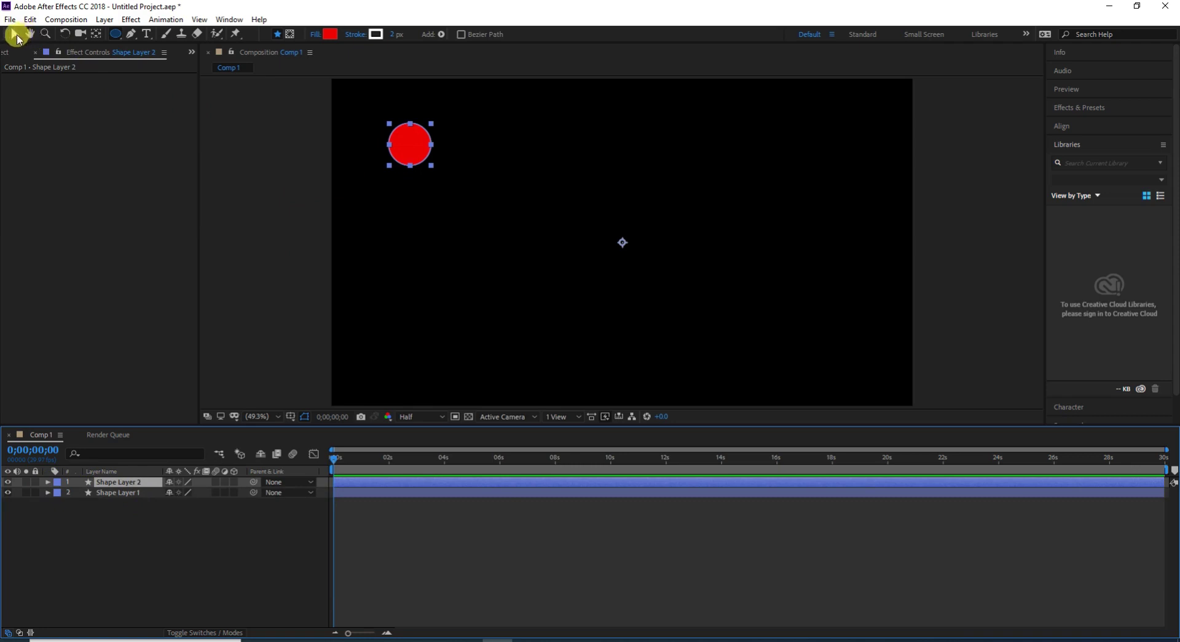
left_click(422, 258)
left_click(411, 163)
key("Delete")
left_click(393, 149)
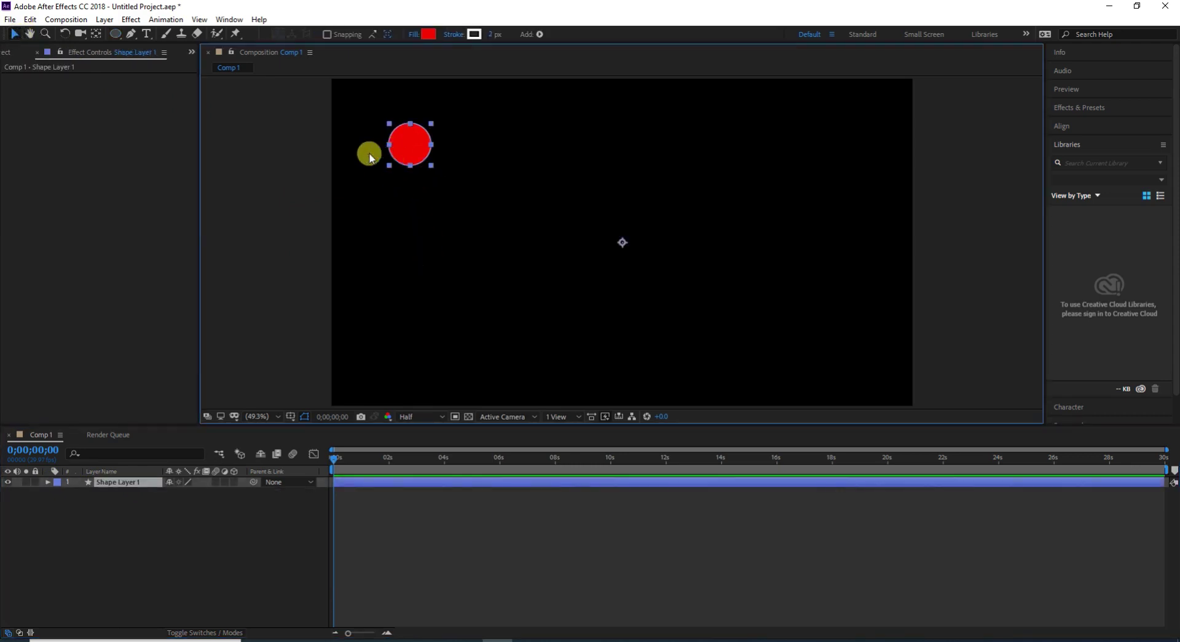
- Check Center Anchor Point in New Shape Layers in the General preferences and confirm
left_click(68, 21)
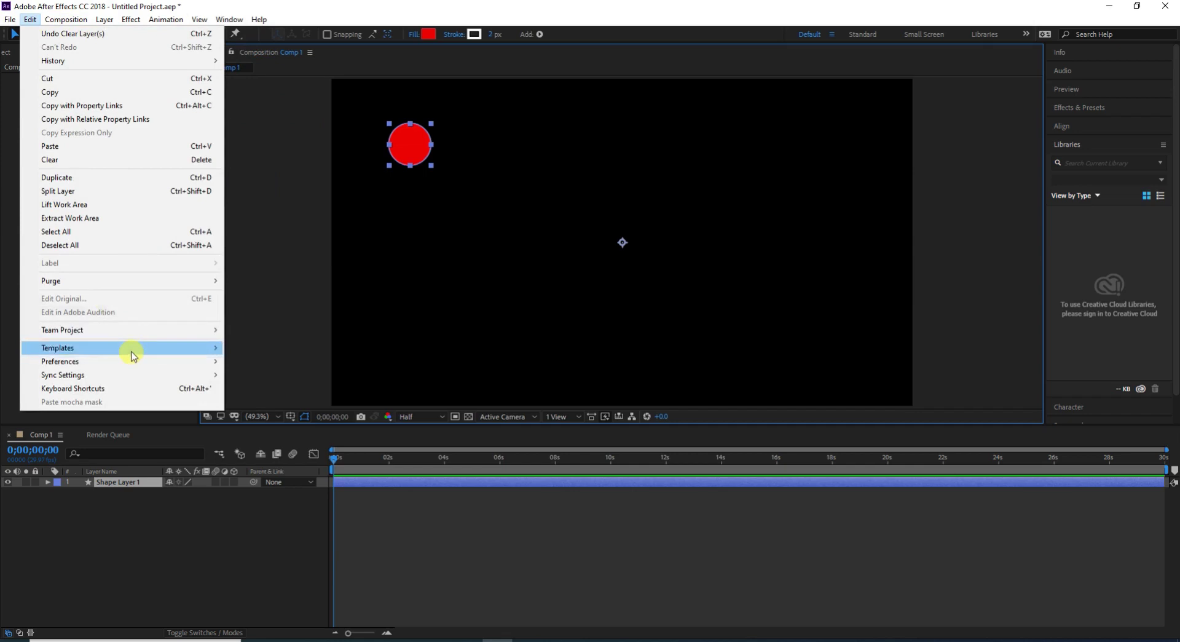
mouse_move(137, 364)
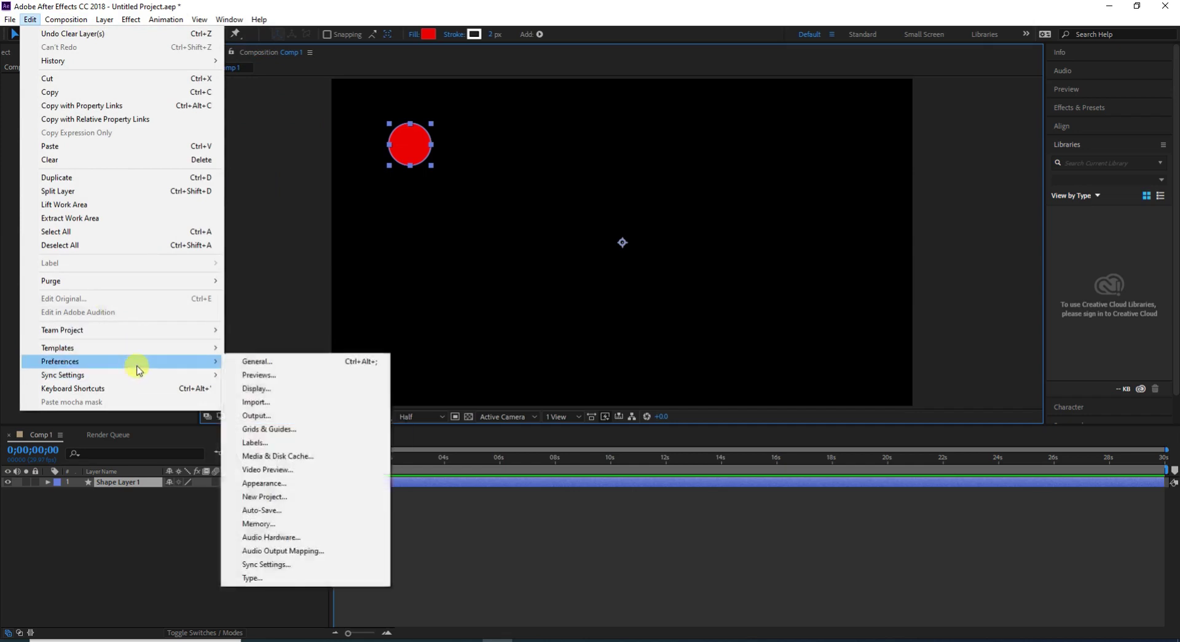
left_click(249, 364)
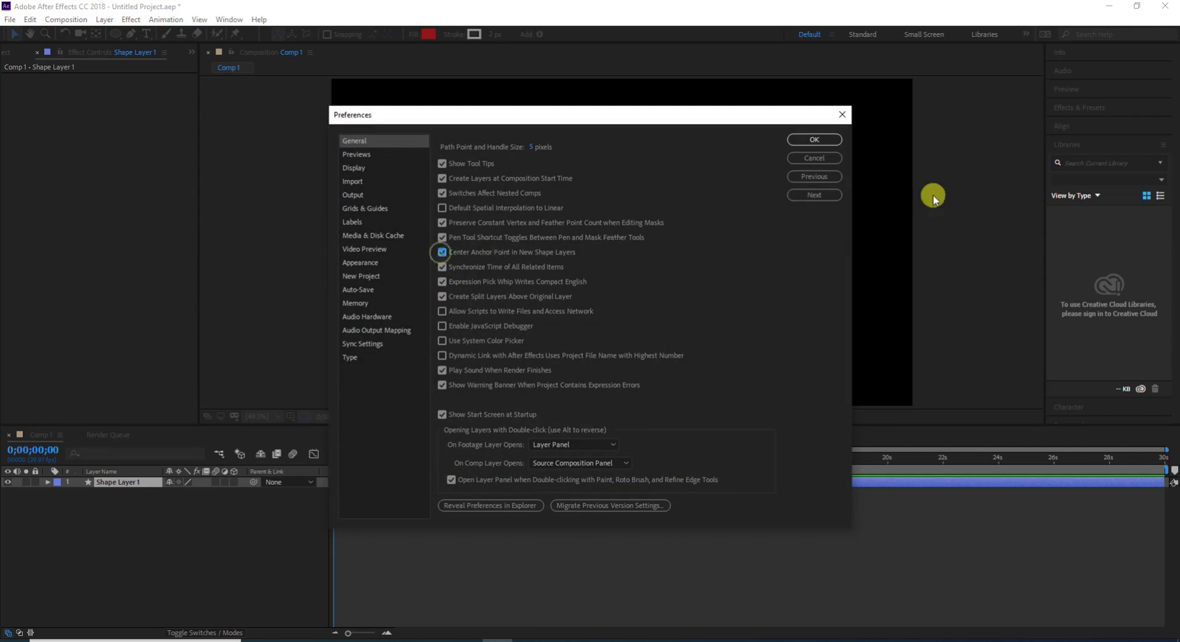
left_click(808, 140)
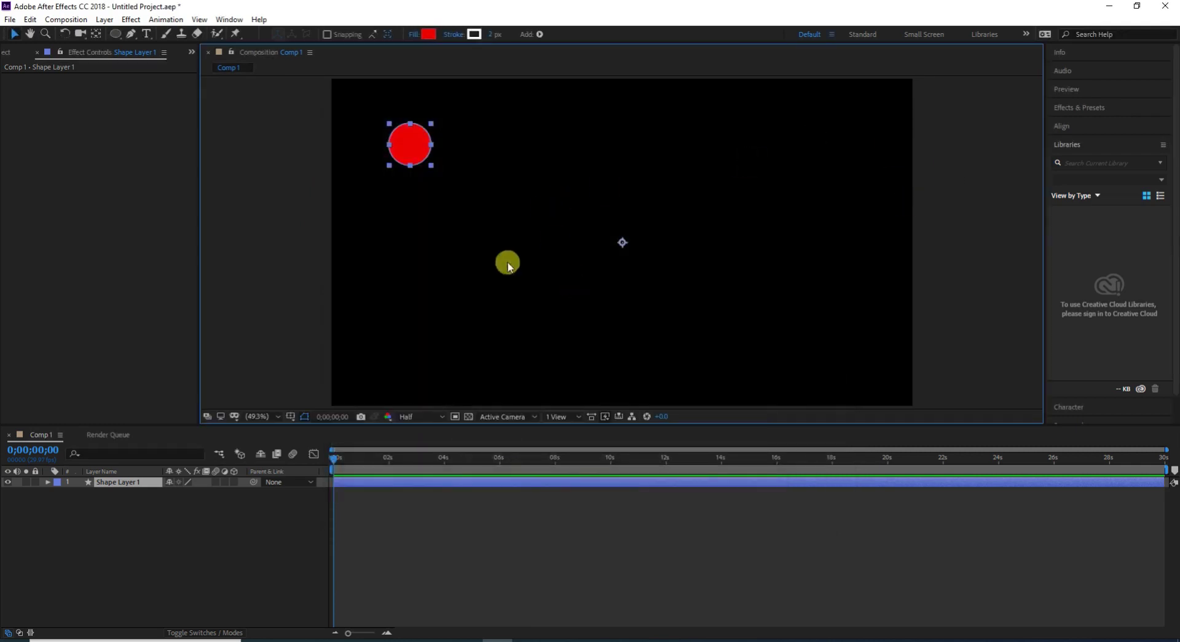
- Replace the old circle with a newly drawn red ellipse on Shape Layer 1, positioned left of centre
key("Delete")
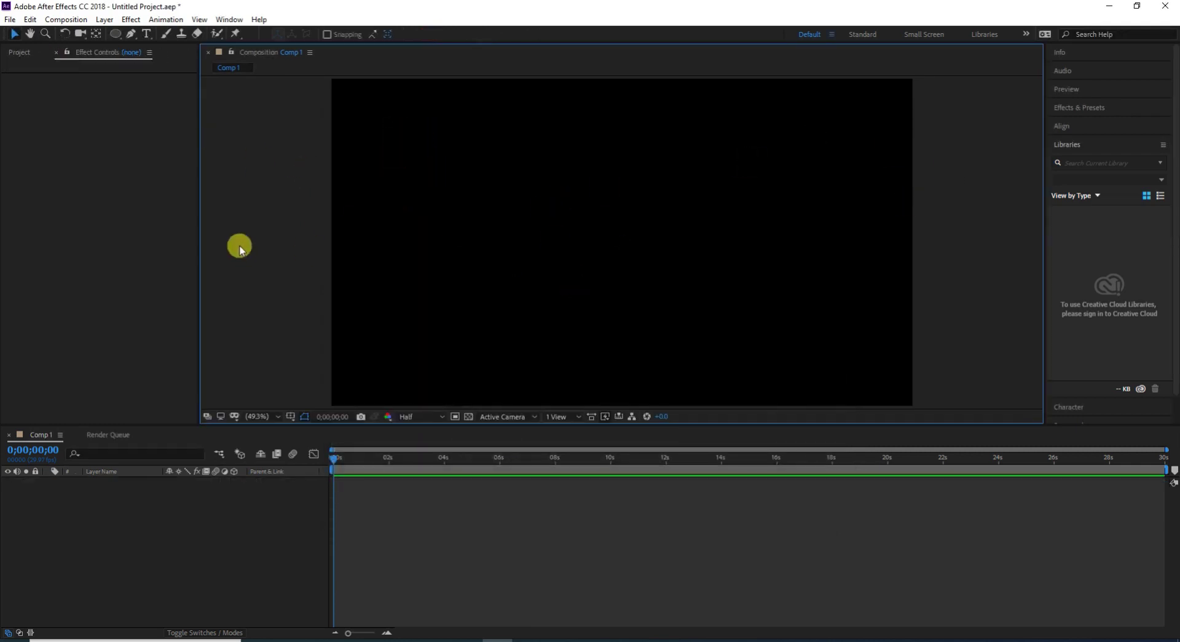
left_click(115, 35)
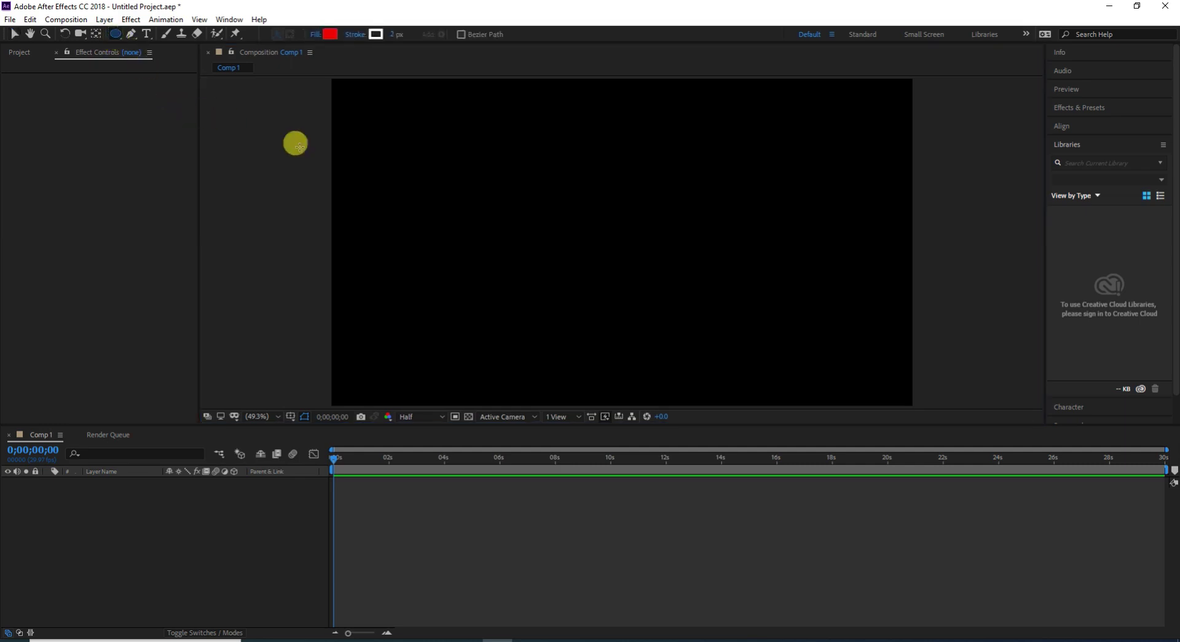
left_click_drag(381, 122, 422, 158)
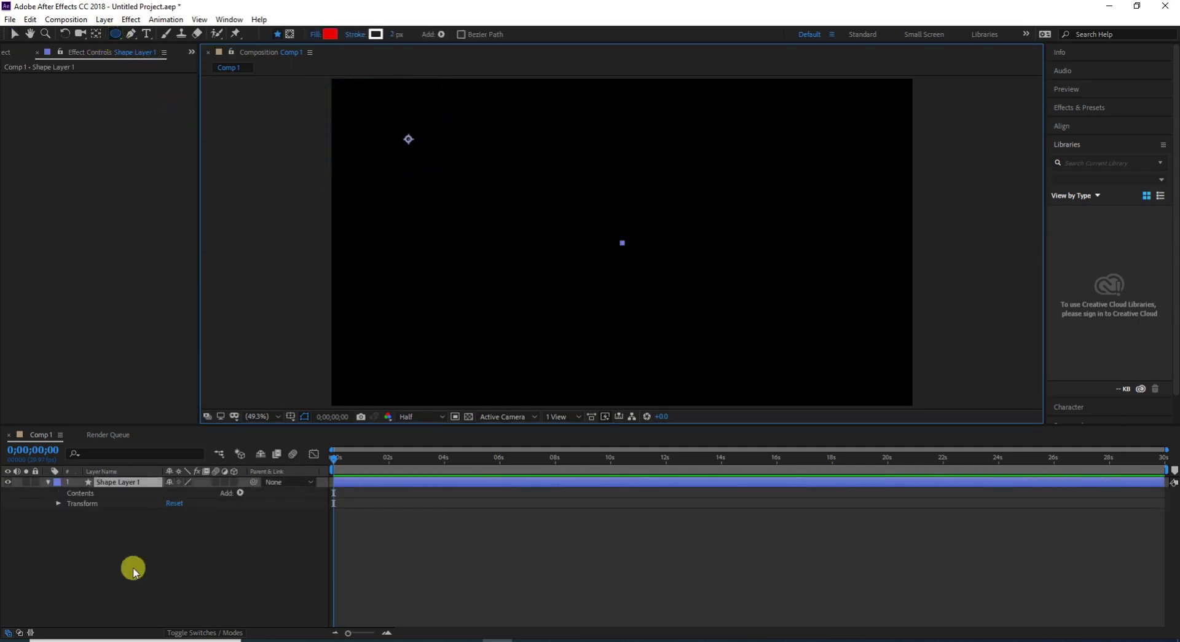
key("Delete")
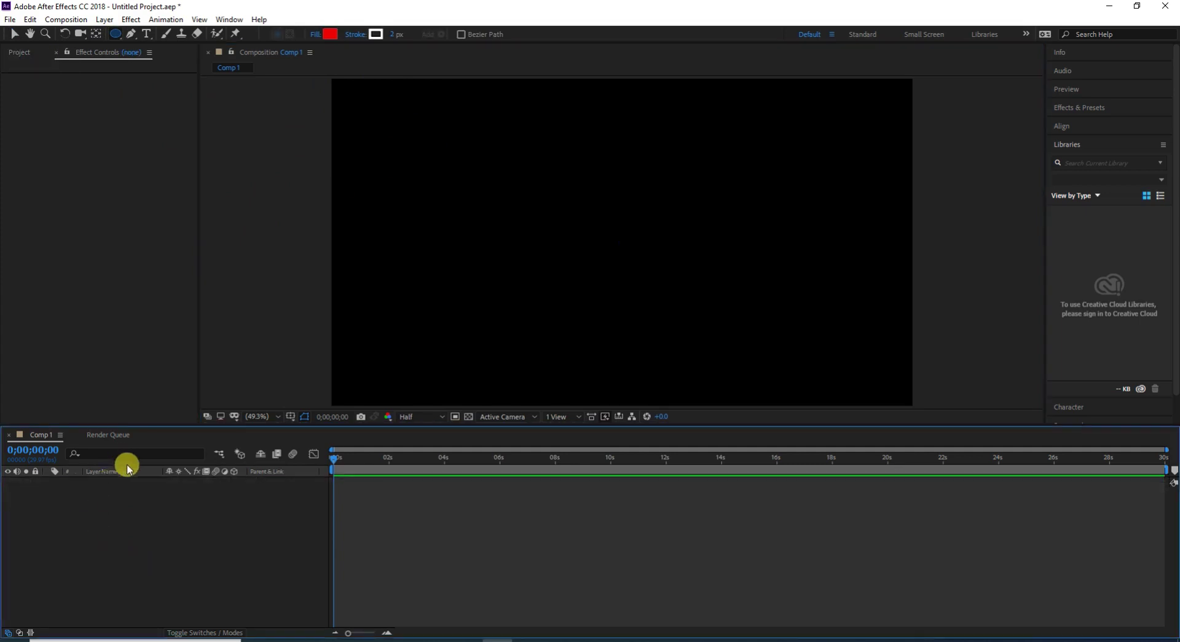
left_click_drag(369, 117, 409, 157)
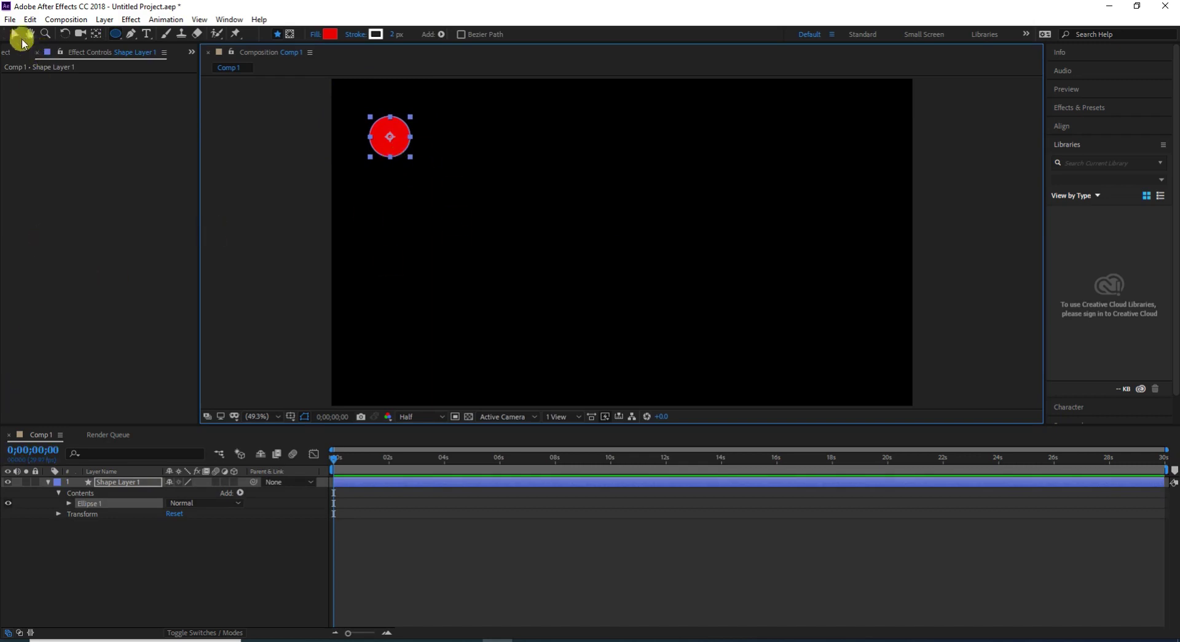
left_click(20, 37)
left_click_drag(375, 139, 429, 170)
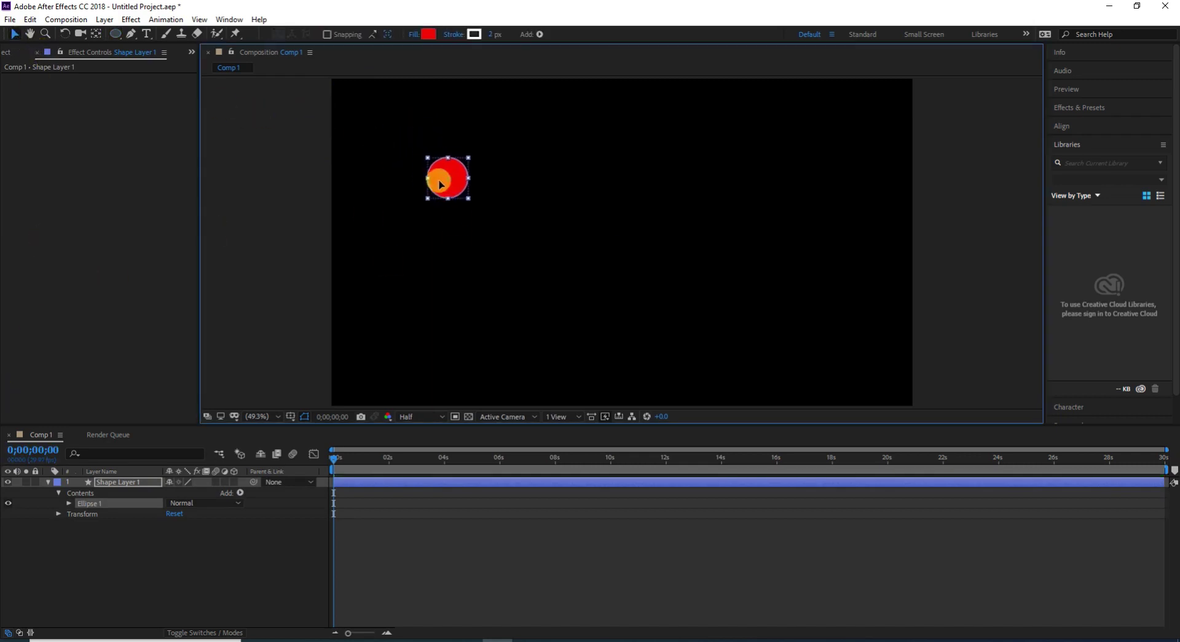
left_click(49, 483)
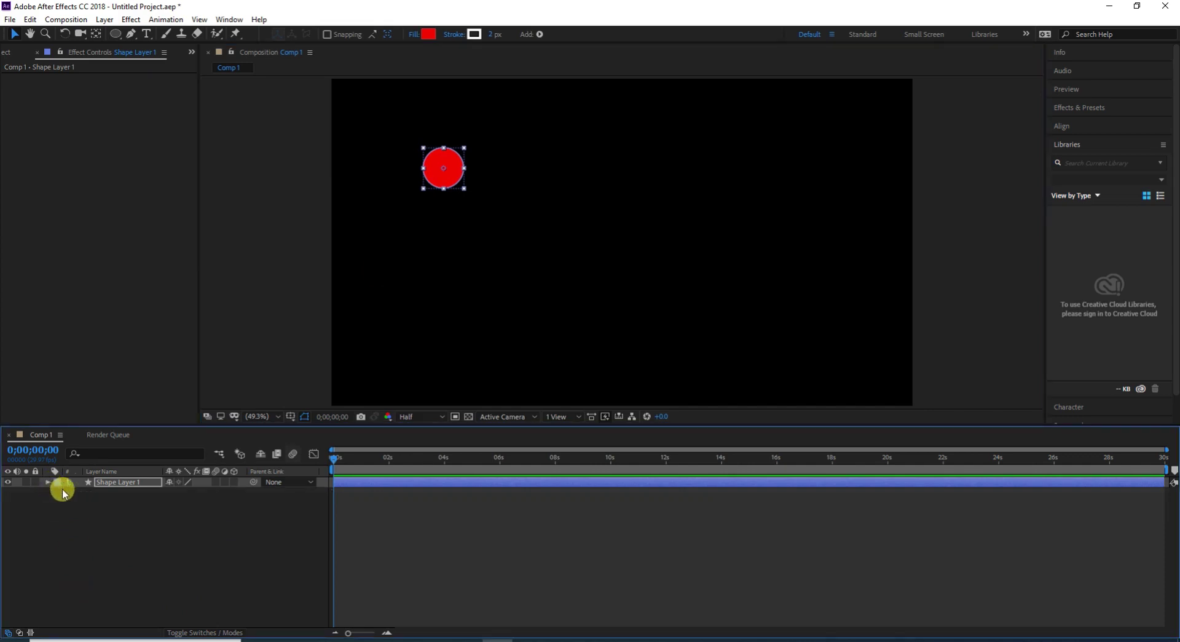
mouse_move(435, 173)
left_mouse_down()
mouse_move(474, 172)
mouse_move(453, 174)
left_mouse_up()
- Duplicate the circle twice, placing Shape Layer 2 below it and Shape Layer 3 right of centre
left_click(126, 484)
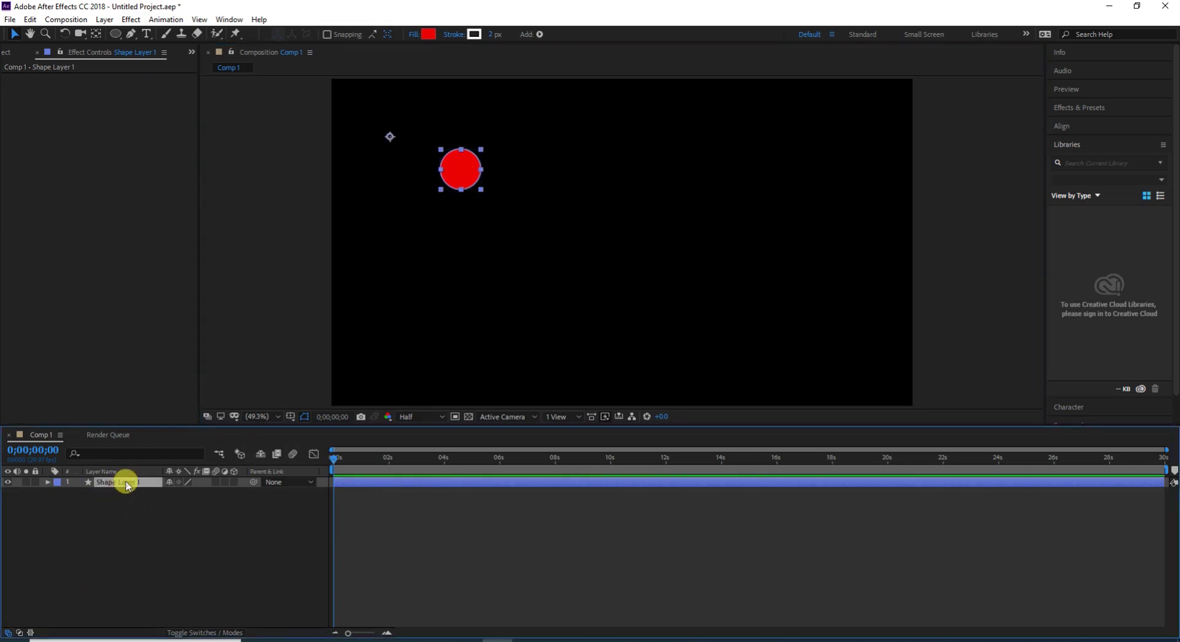
key("ctrl+d")
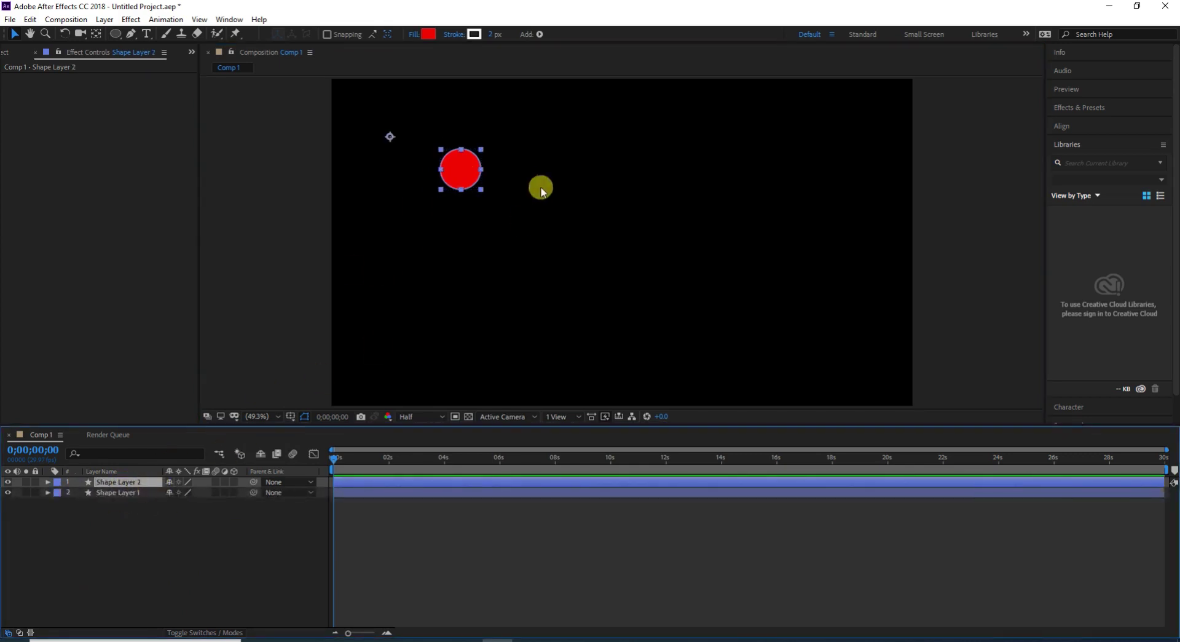
mouse_move(456, 182)
left_mouse_down()
mouse_move(699, 198)
mouse_move(447, 318)
left_mouse_up()
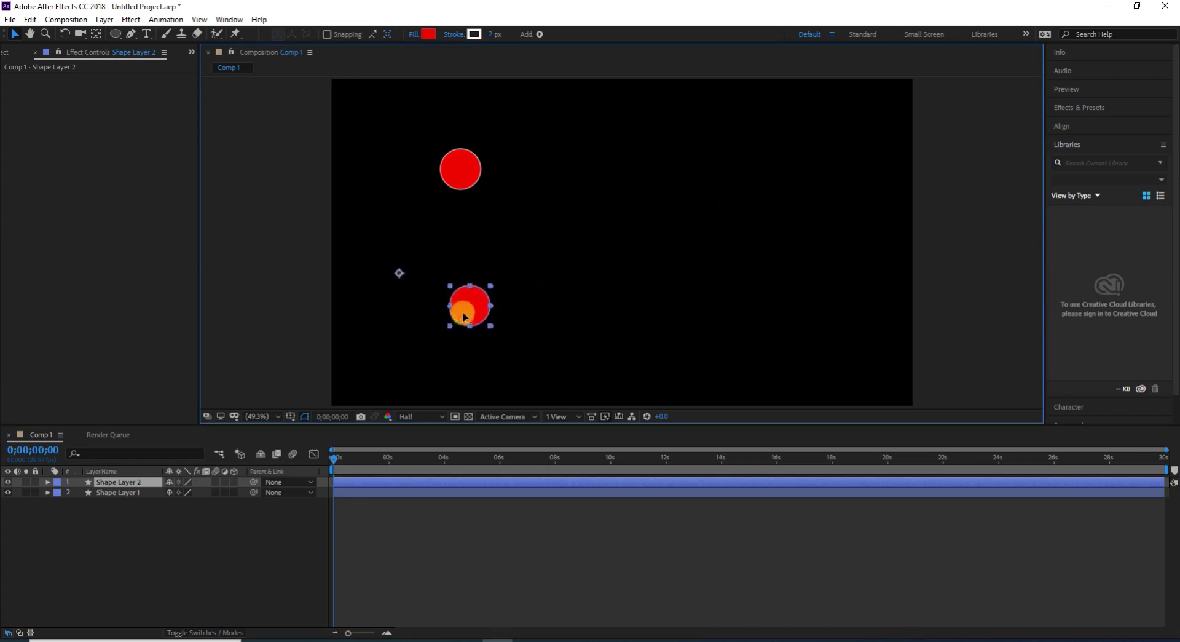
left_click(137, 480)
key("ctrl+d")
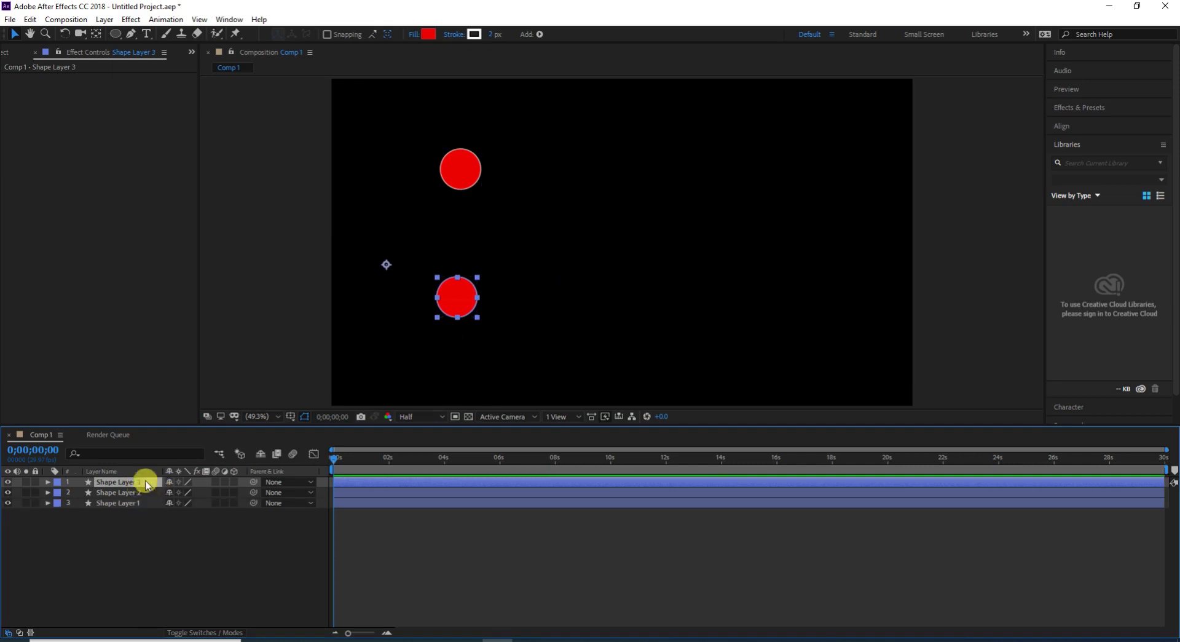
mouse_move(468, 306)
left_mouse_down()
mouse_move(659, 253)
mouse_move(655, 243)
left_mouse_up()
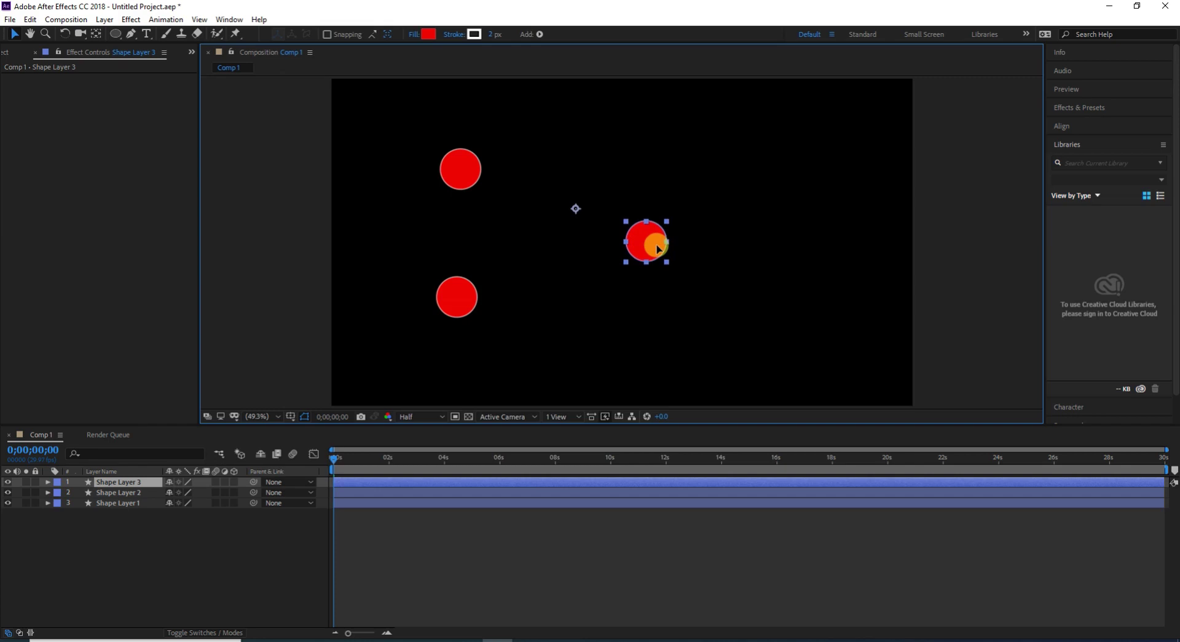
- Duplicate a fourth circle to the top right and fine-tune the right-hand circles' positions
left_click(134, 482)
key("ctrl+d")
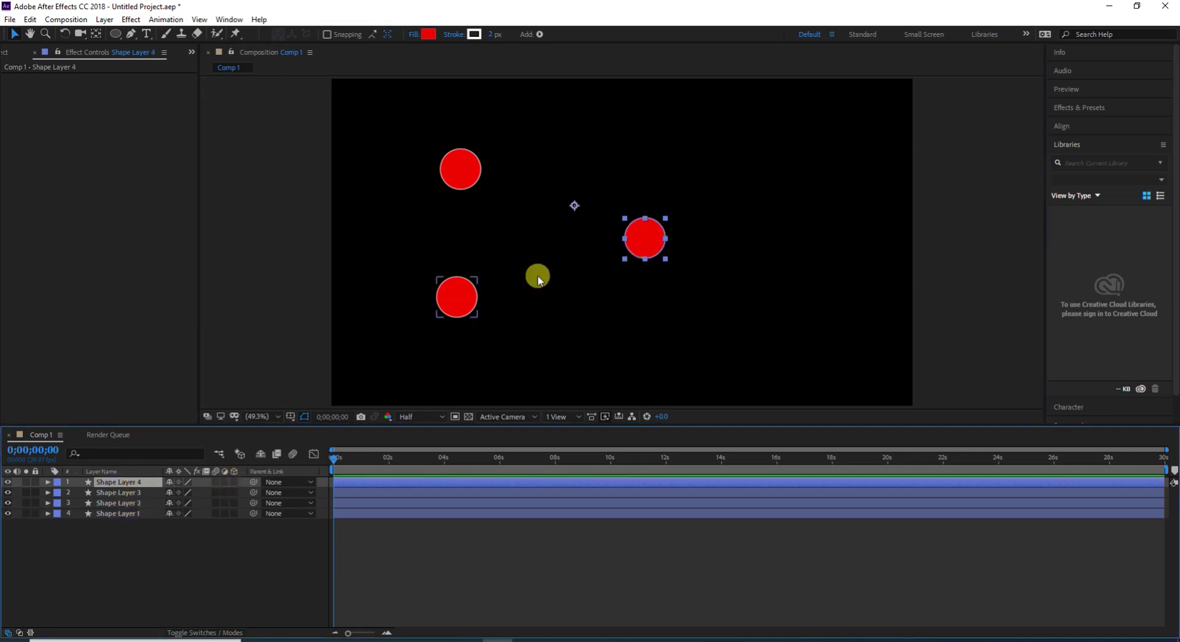
left_click_drag(646, 234, 636, 157)
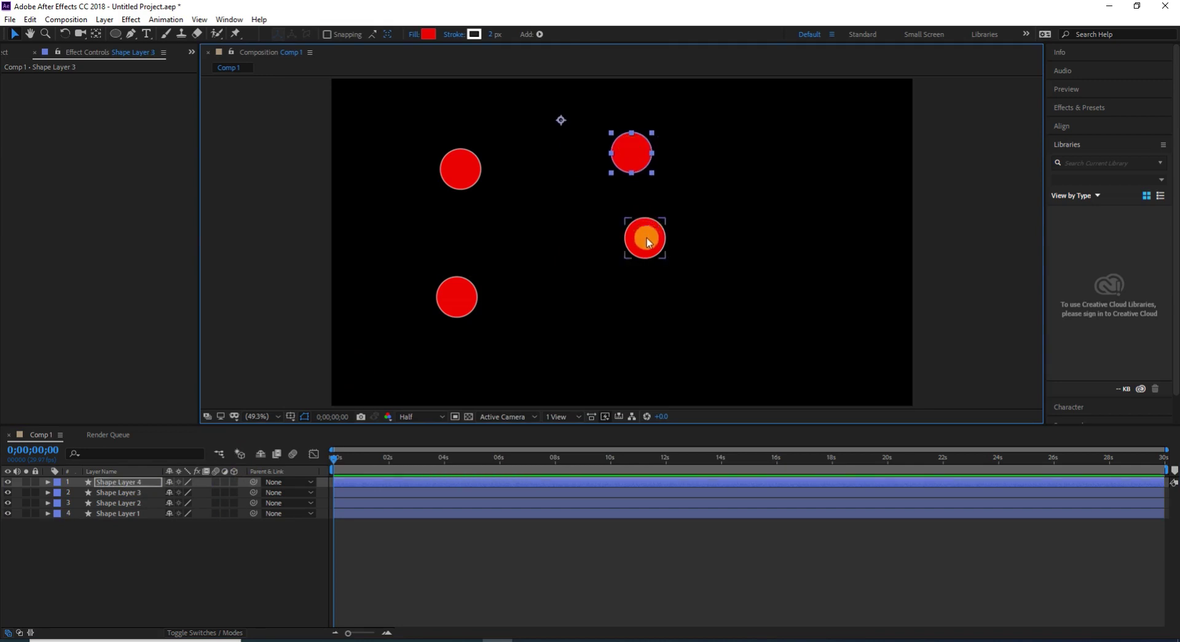
left_click_drag(643, 237, 646, 266)
mouse_move(630, 152)
left_mouse_down()
mouse_move(636, 178)
mouse_move(618, 175)
left_mouse_up()
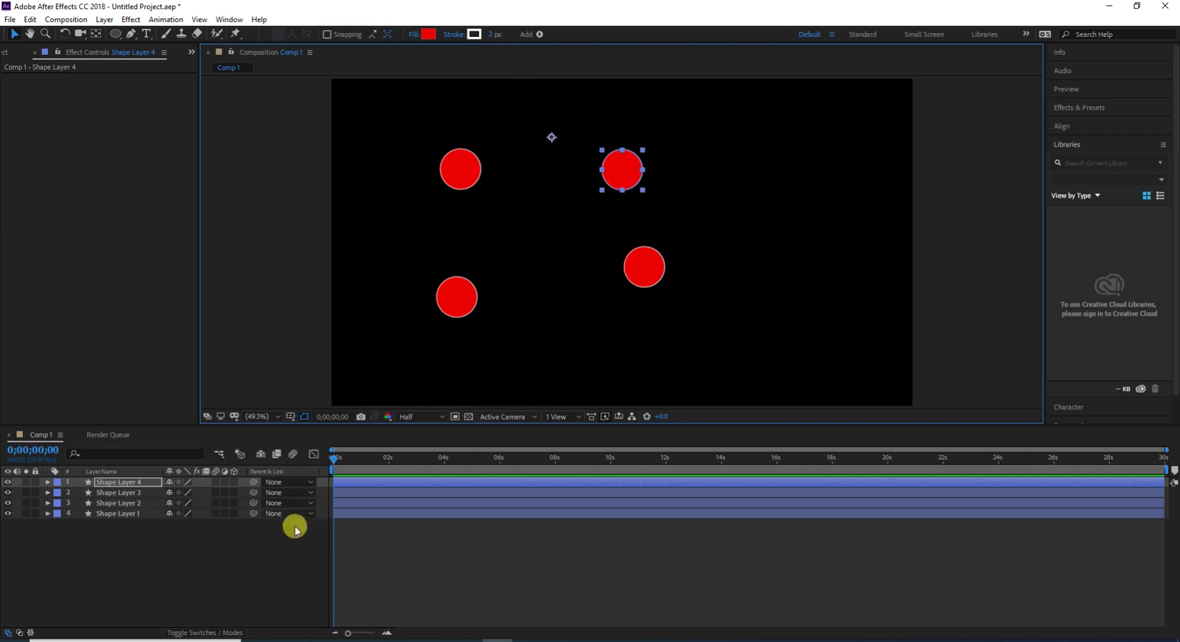
- Parent Shape Layers 1, 2 and 3 to Shape Layer 4
left_click_drag(253, 513, 178, 486)
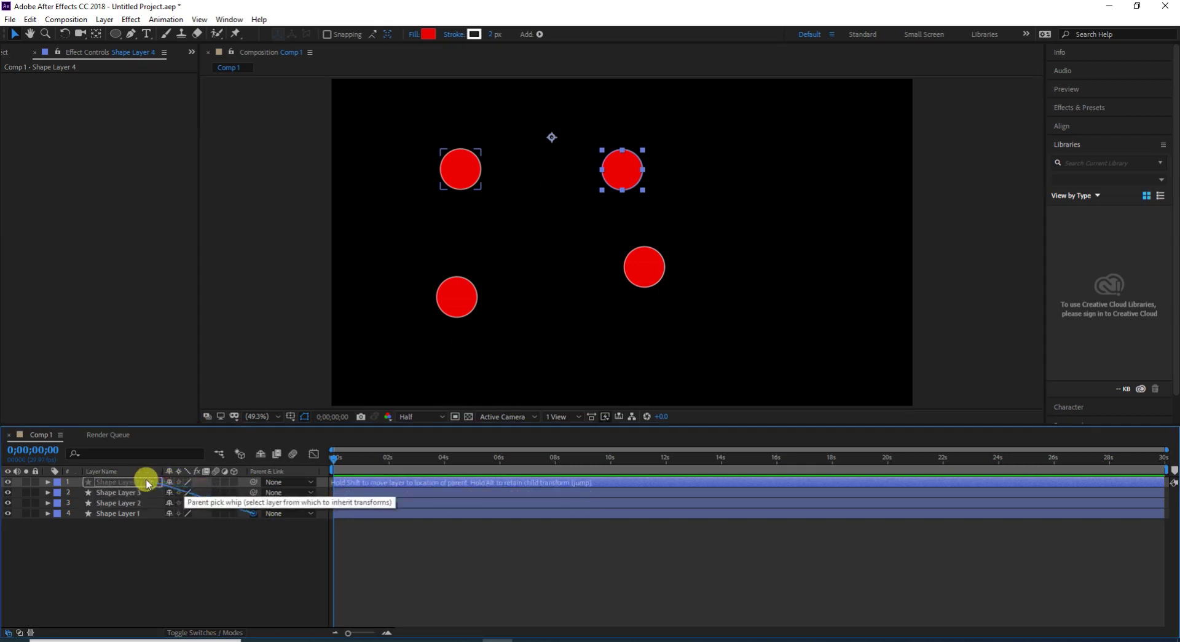
left_click_drag(140, 482, 141, 482)
left_click_drag(254, 503, 156, 481)
left_click_drag(254, 492, 158, 481)
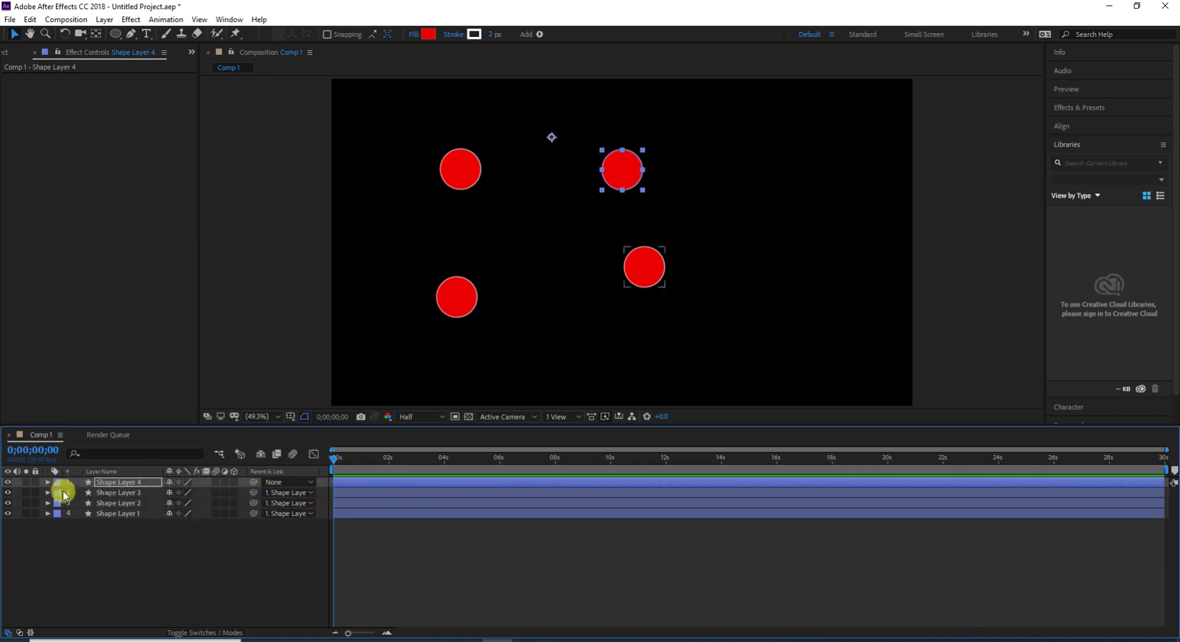
- Scrub Shape Layer 4's Rotation to -20° so the child circles swing around it
key("r")
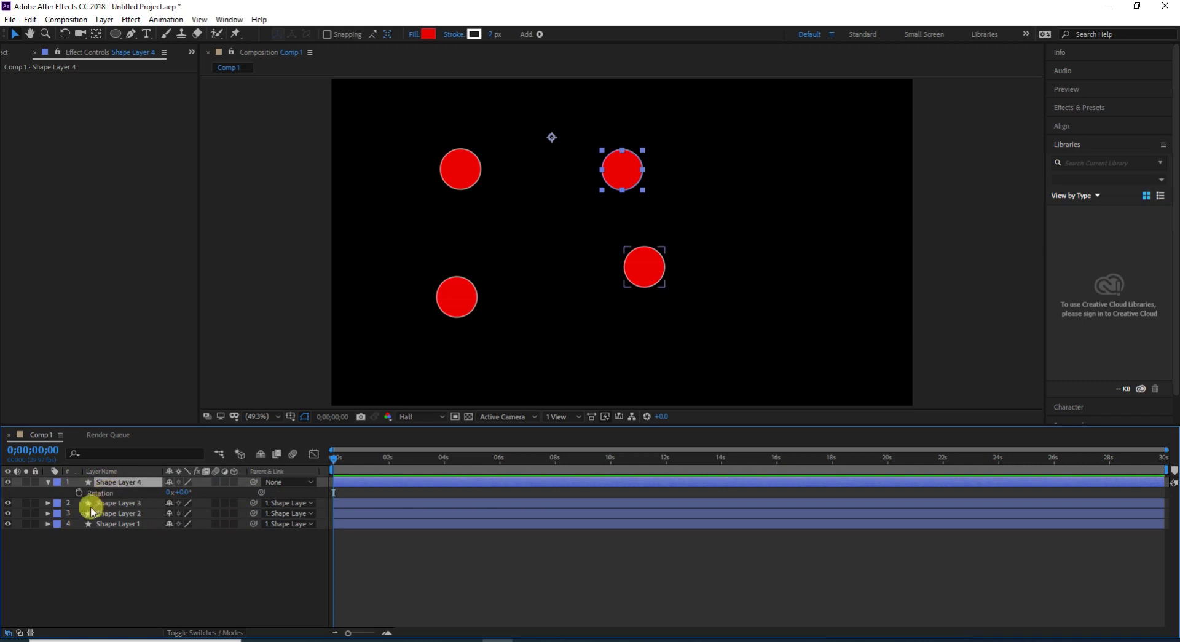
mouse_move(183, 493)
left_mouse_down()
mouse_move(342, 499)
mouse_move(249, 508)
mouse_move(205, 532)
left_mouse_up()
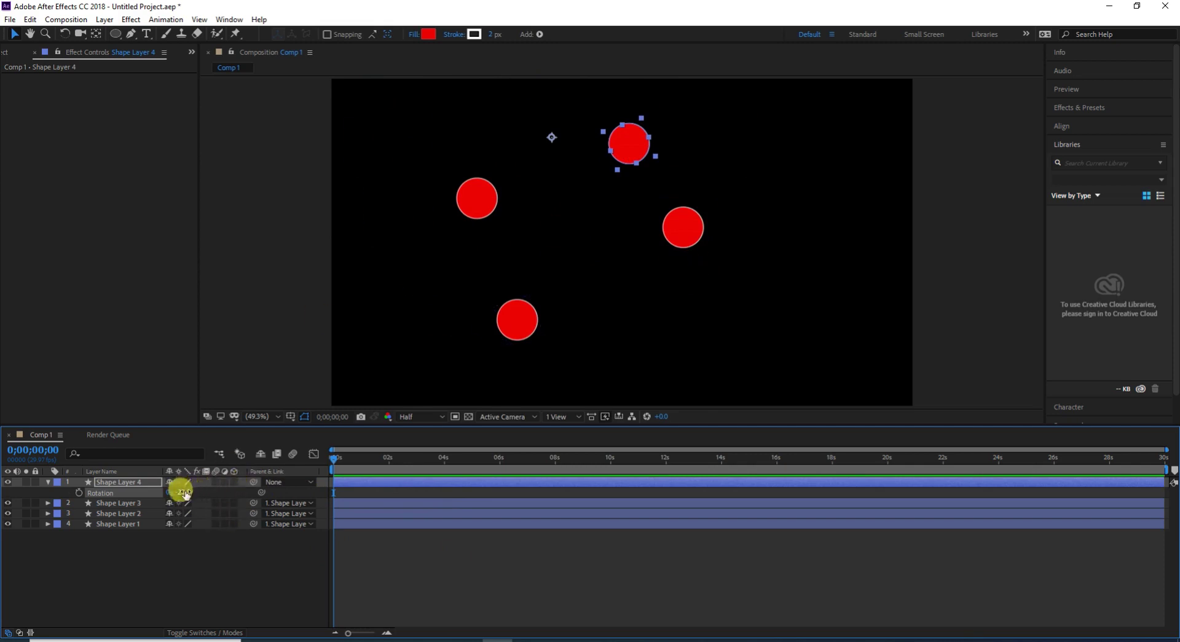
left_click_drag(184, 492, 452, 455)
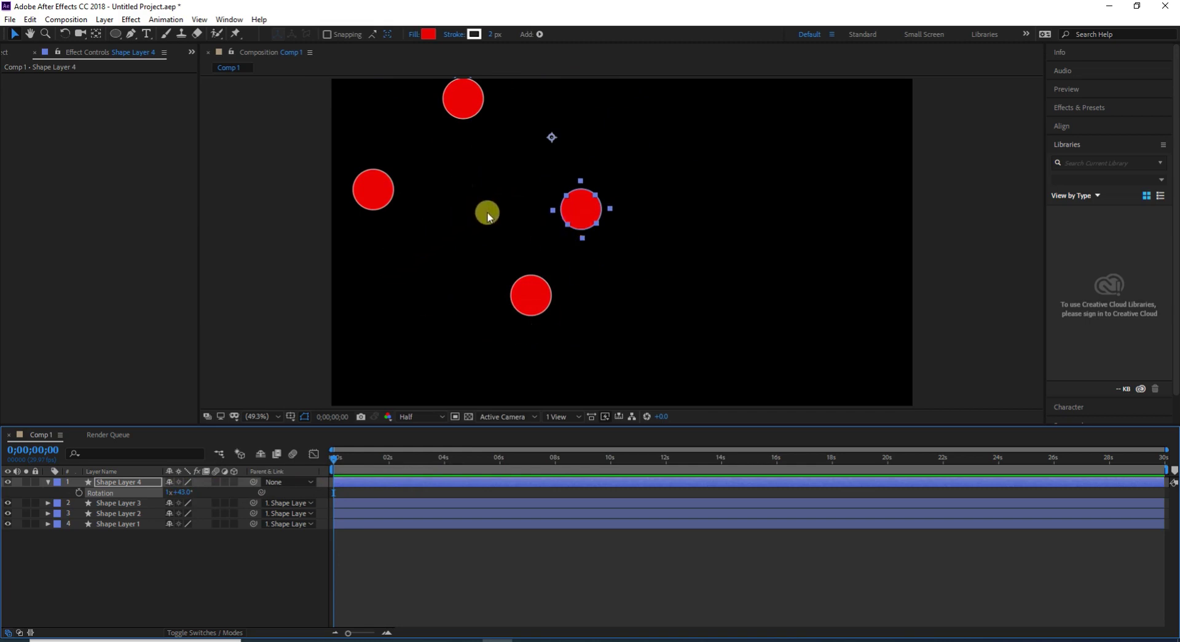
- Undo the rotation and parenting edits, restoring Shape Layer 4 and its anchor point, then deselect all layers
key("ctrl+z")
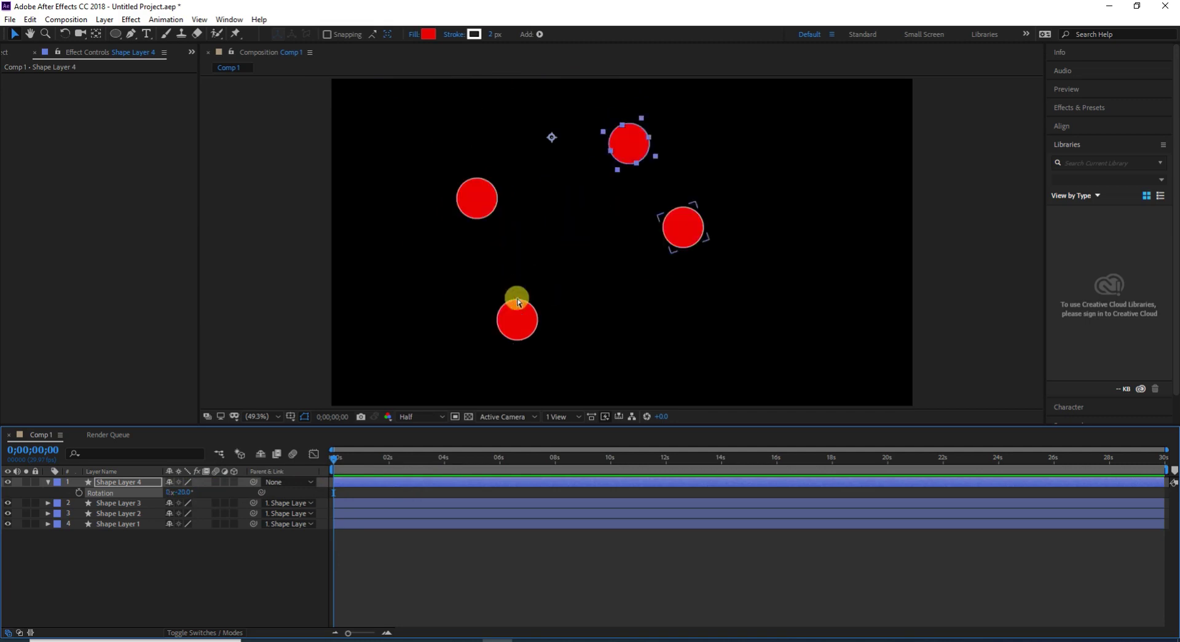
key("ctrl+z")
key("ctrl+z")
key("ctrl+z")
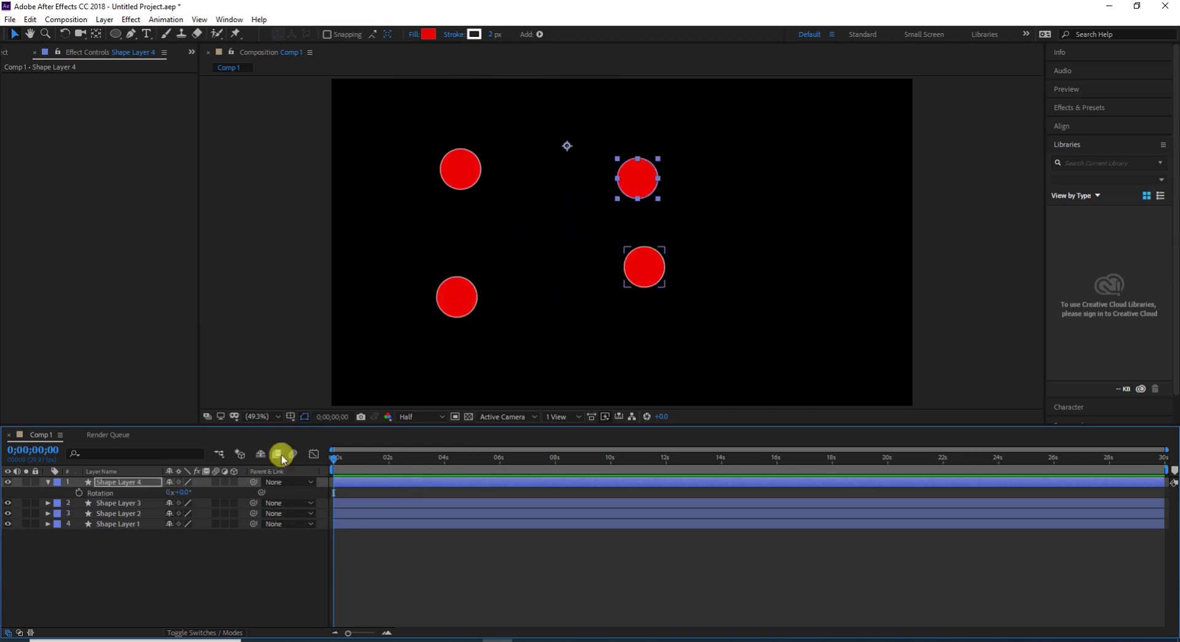
key("ctrl+z")
key("ctrl+z")
key("ctrl+z")
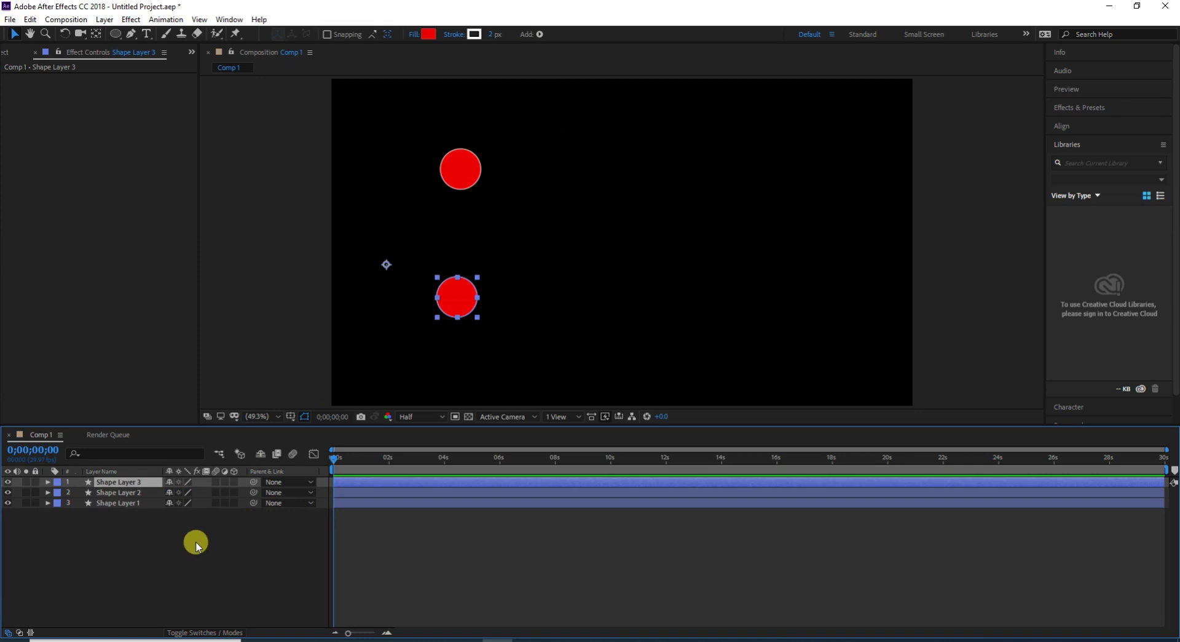
key("ctrl+shift+z")
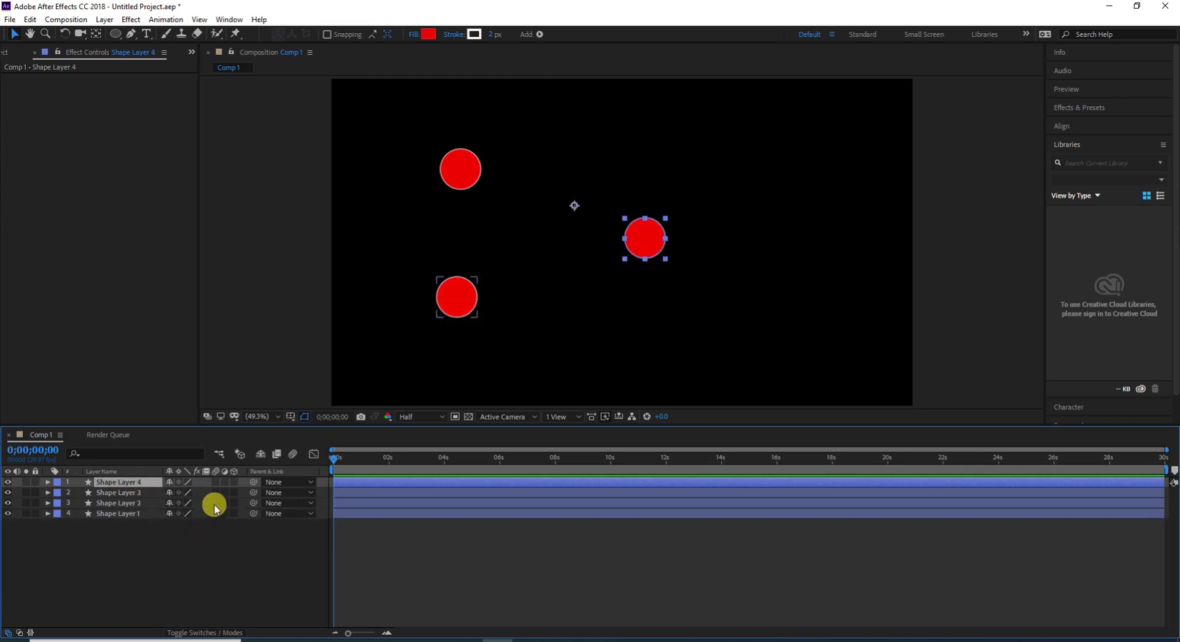
key("ctrl+shift+z")
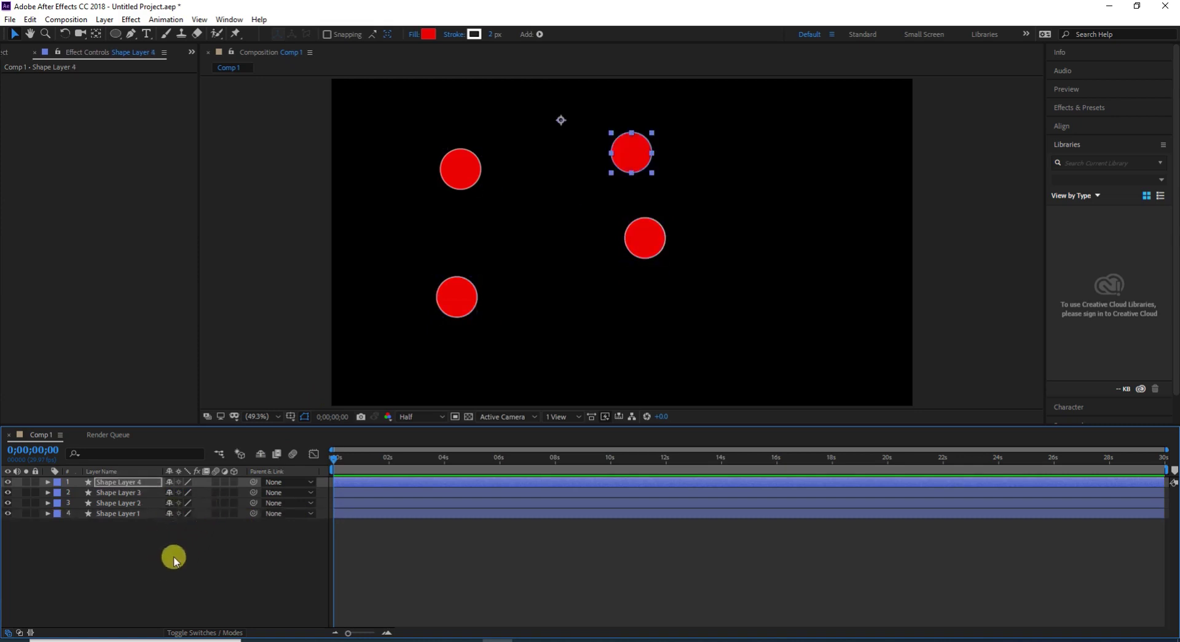
left_click(174, 560)
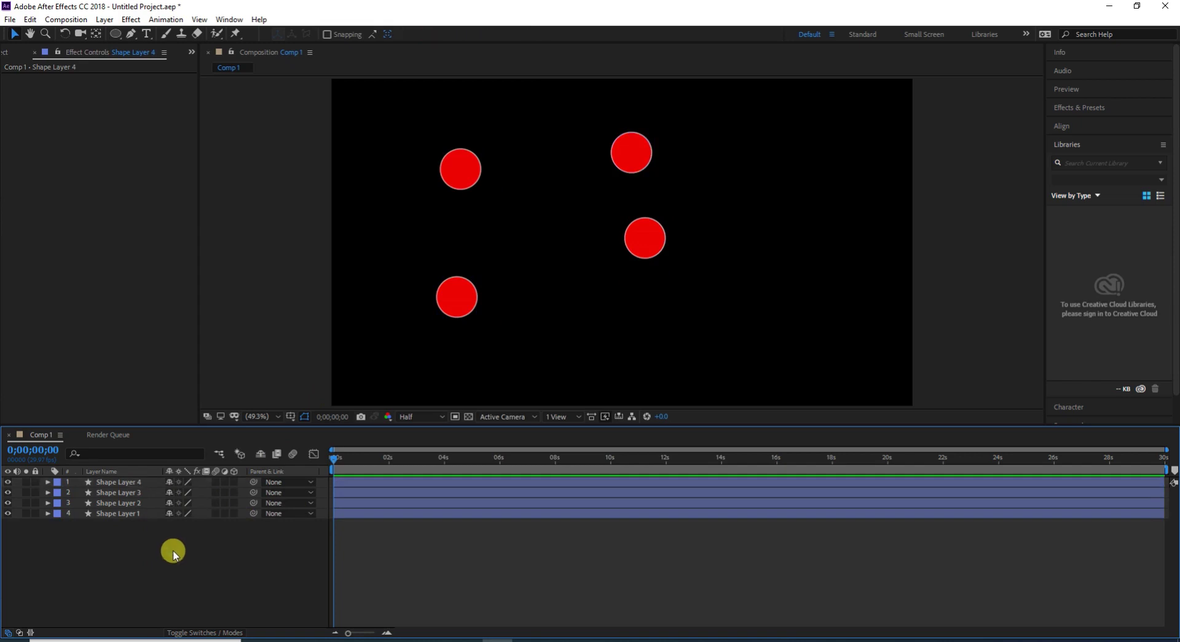
- Add a Null 1 layer and place it in the middle of the four circles
right_click(174, 554)
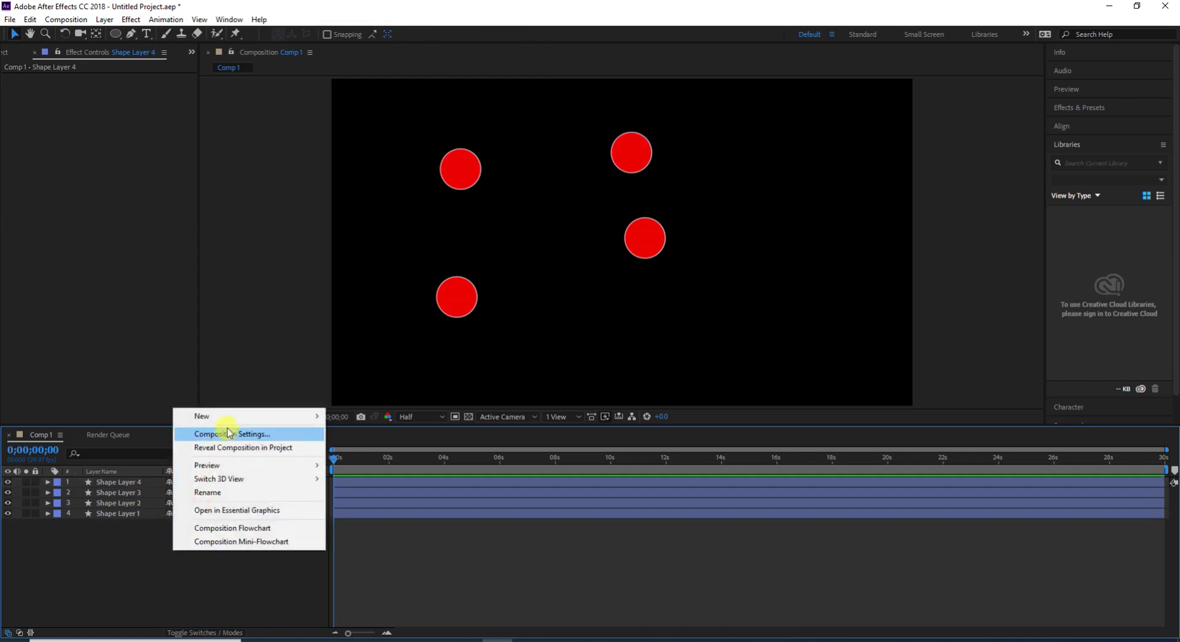
mouse_move(230, 419)
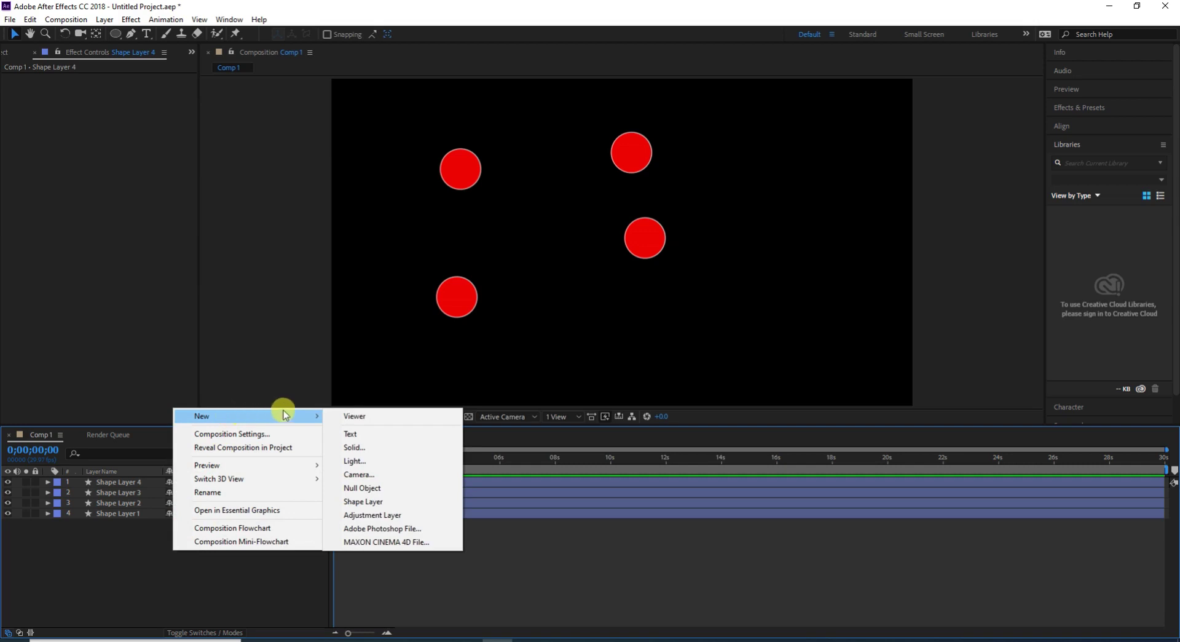
left_click(369, 487)
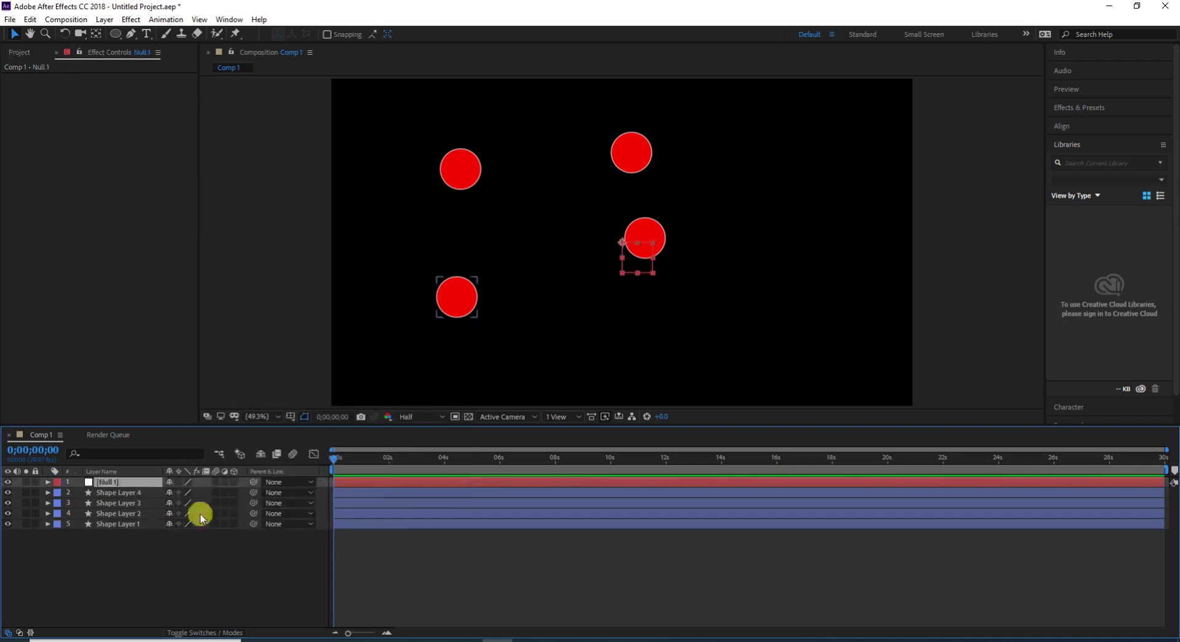
left_click_drag(623, 244, 555, 209)
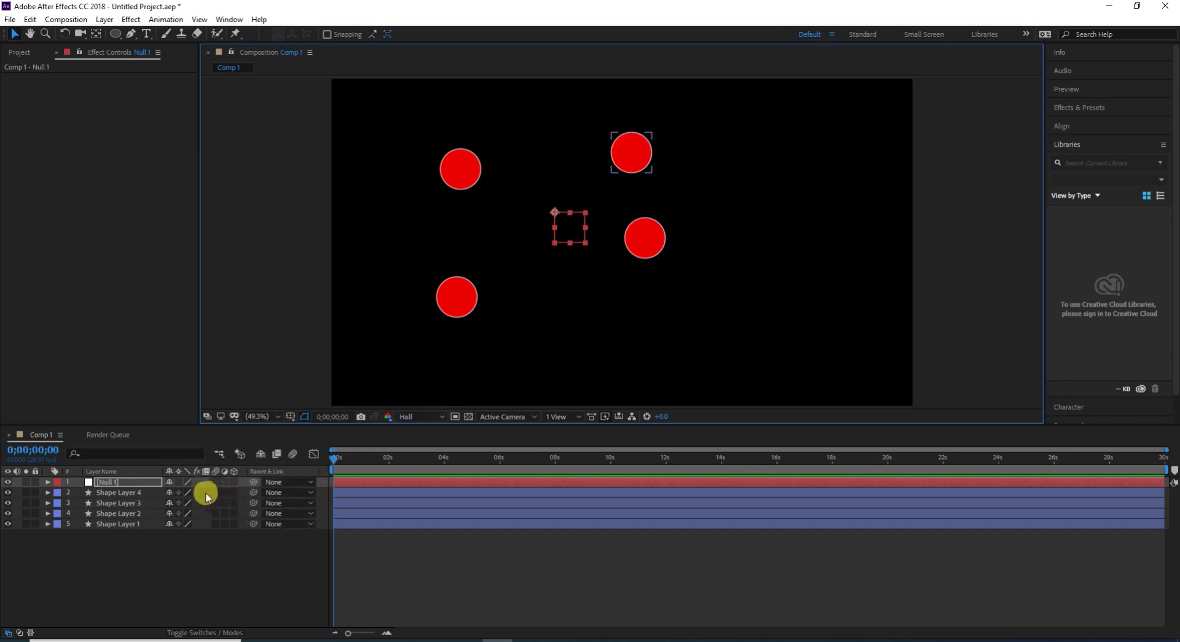
- Parent Shape Layers 1, 2, 3 and 4 to Null 1
left_click_drag(253, 524, 151, 484)
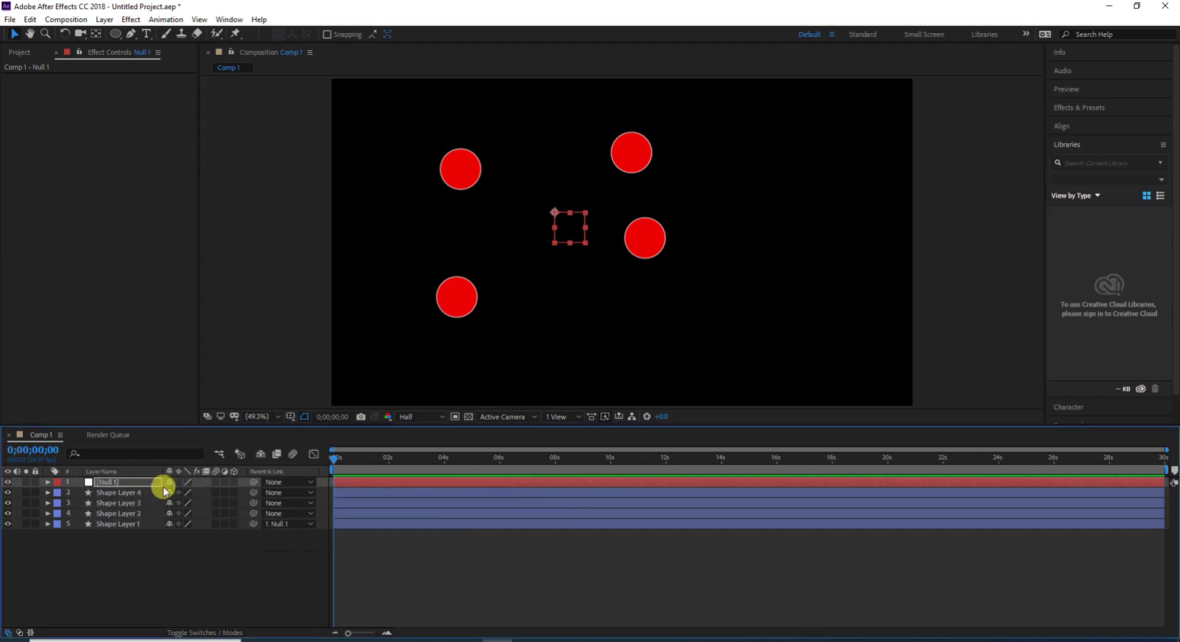
left_click_drag(253, 513, 150, 485)
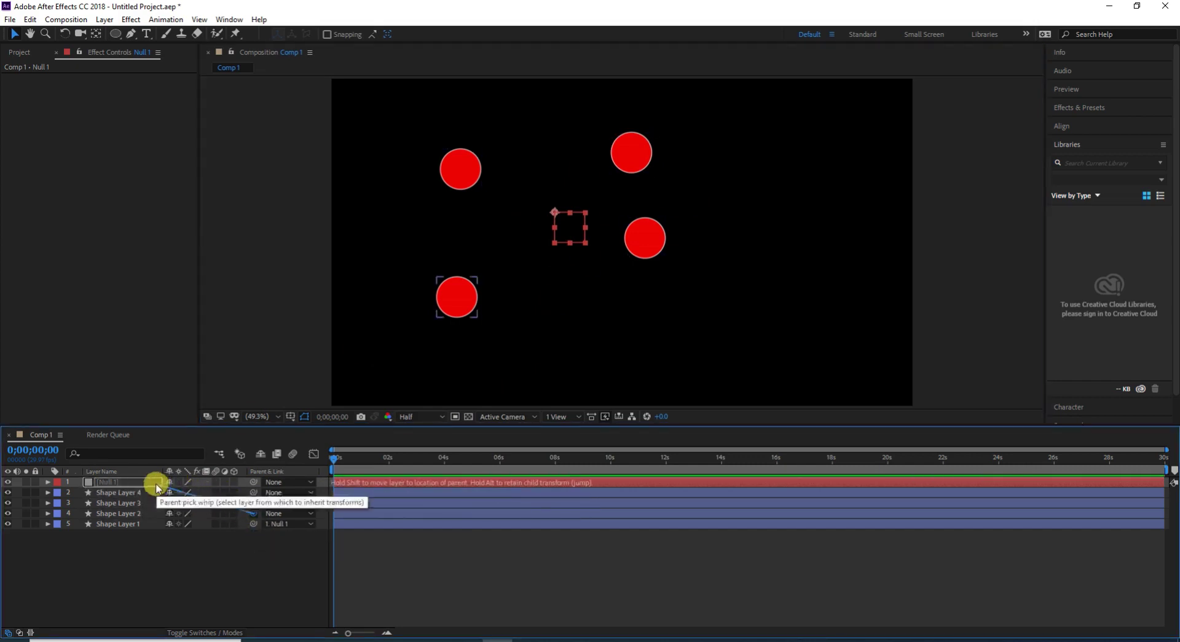
left_click_drag(254, 503, 155, 484)
left_click_drag(253, 492, 153, 483)
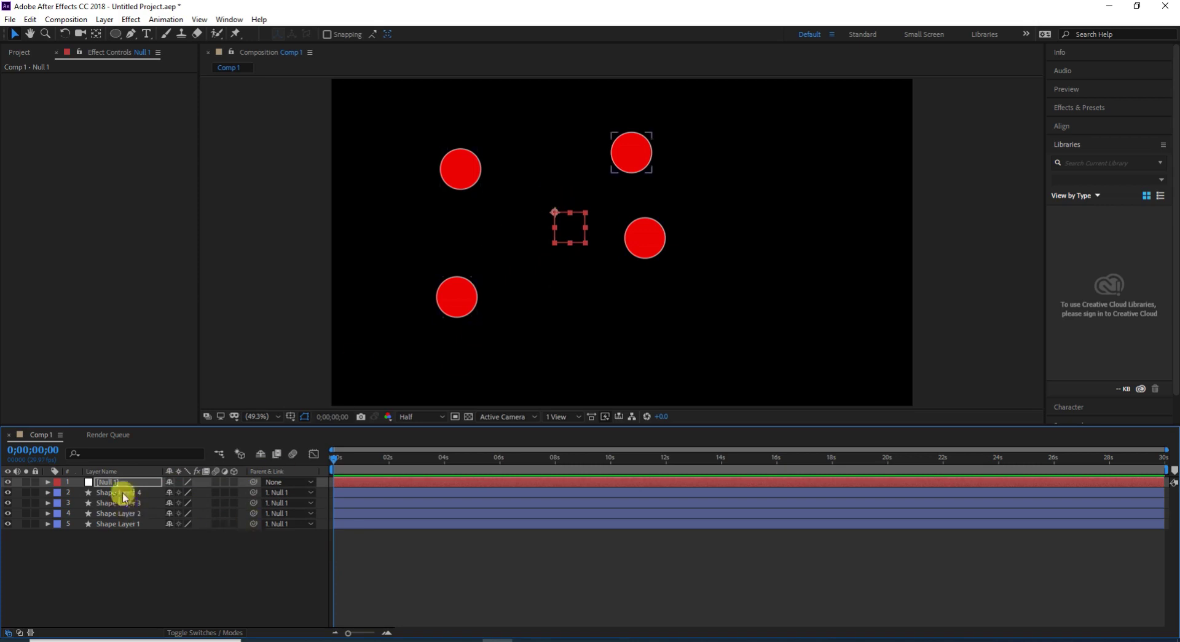
- Keyframe Null 1's Rotation at 0 seconds and past one full turn at about 4 seconds
key("r")
left_click(97, 509, "ctrl")
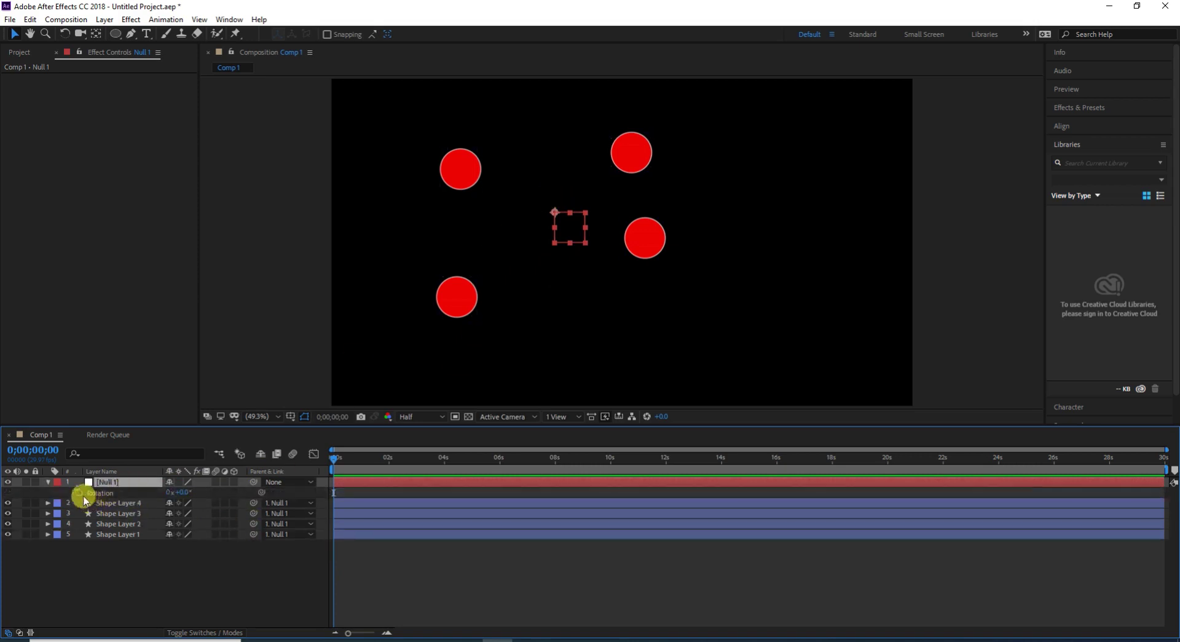
left_click(77, 503, "ctrl")
left_click(79, 493)
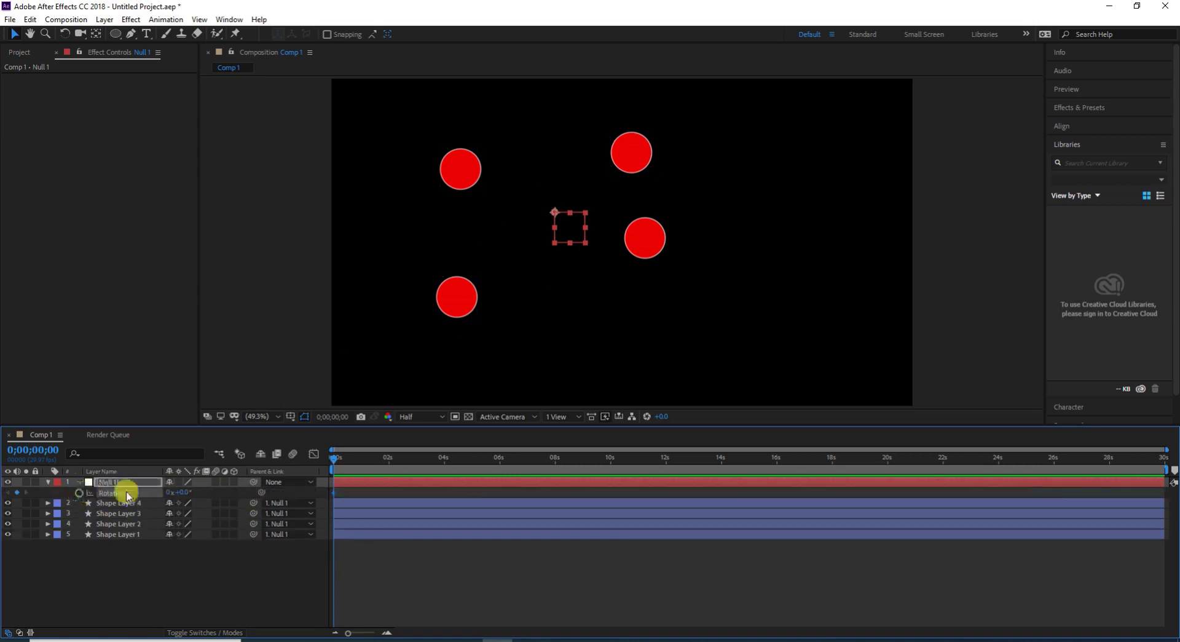
left_click_drag(332, 460, 446, 467)
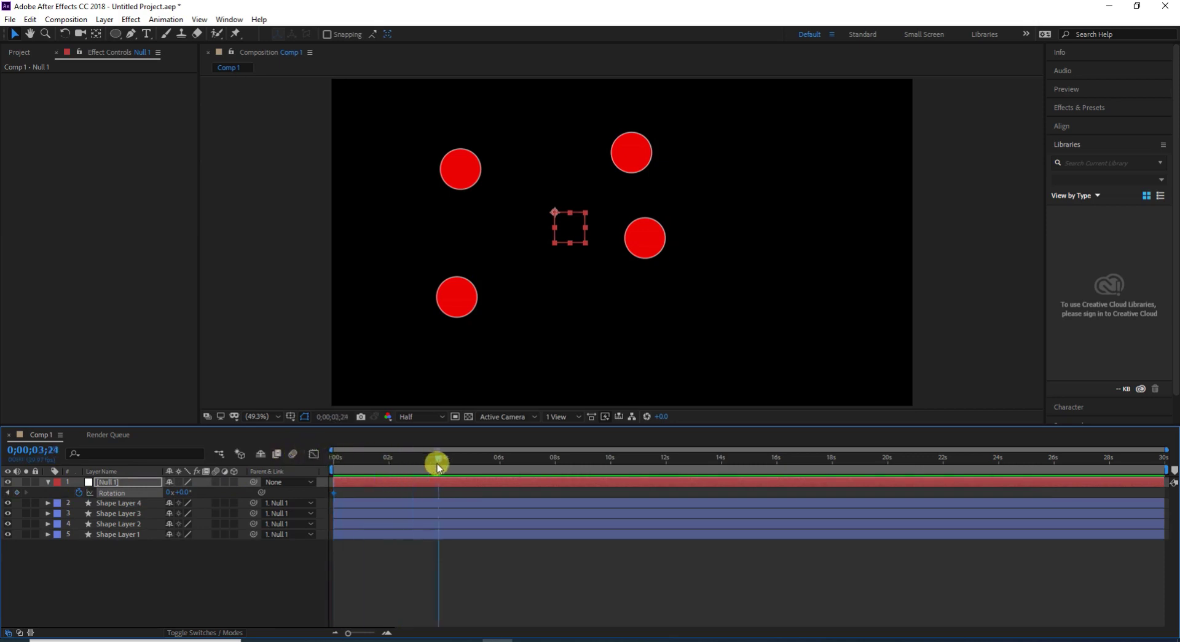
mouse_move(177, 493)
left_mouse_down()
mouse_move(528, 507)
mouse_move(559, 495)
left_mouse_up()
- Limit the work area to about the first 4 seconds, preview the orbit, and return to the start
left_click_drag(1164, 466, 263, 469)
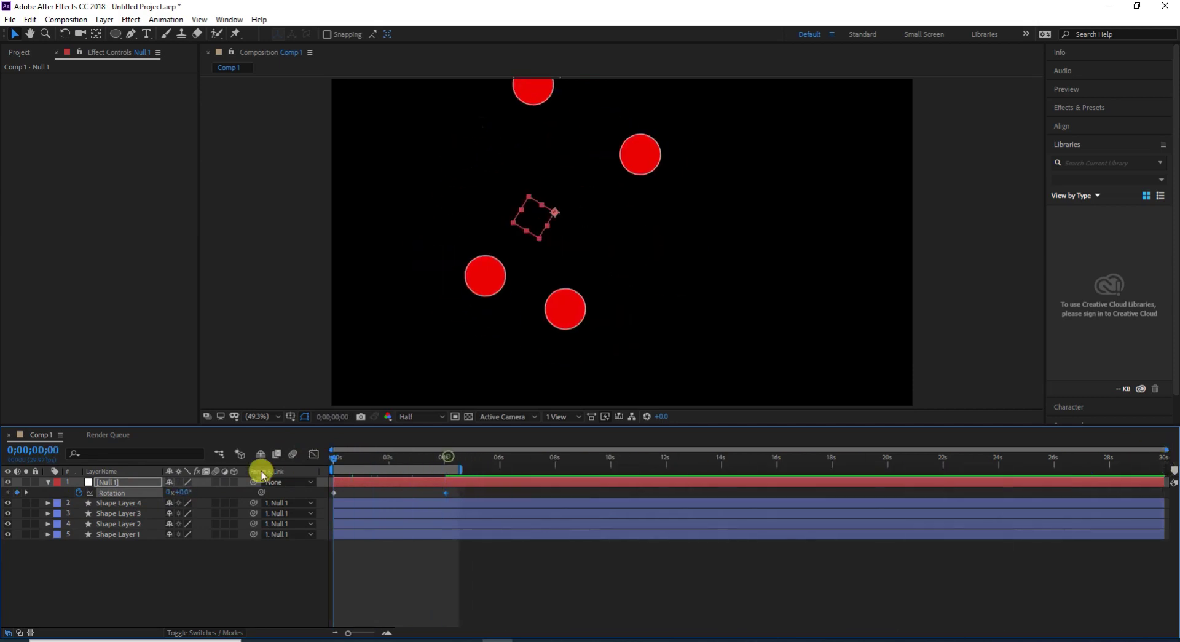
key("space")
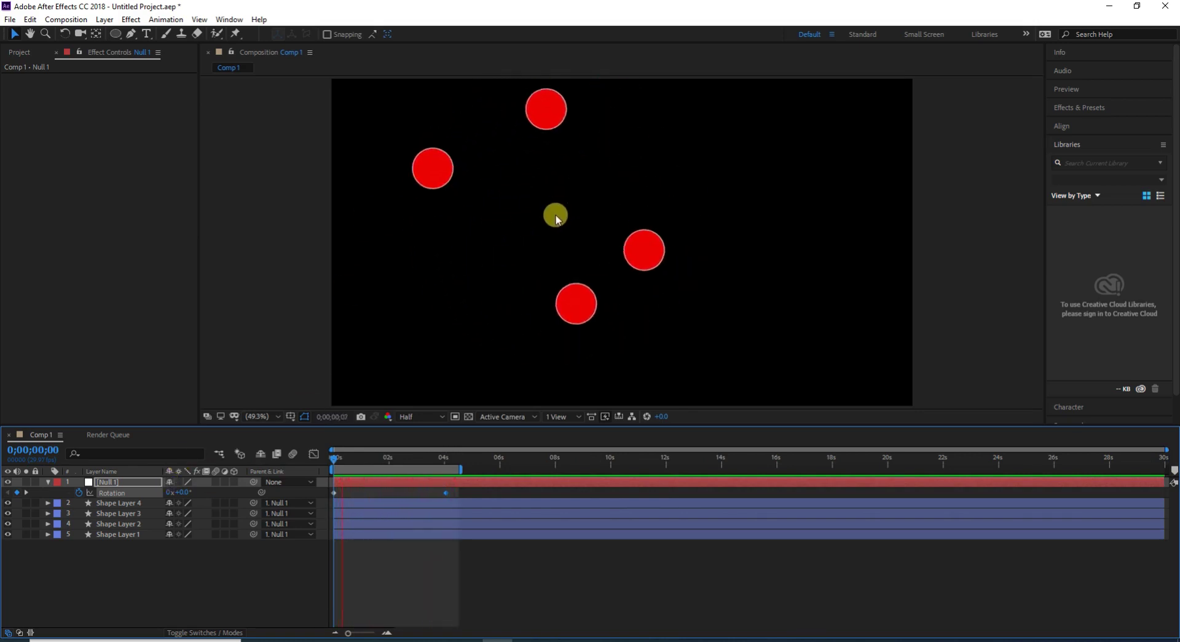
key("space")
left_click(362, 466)
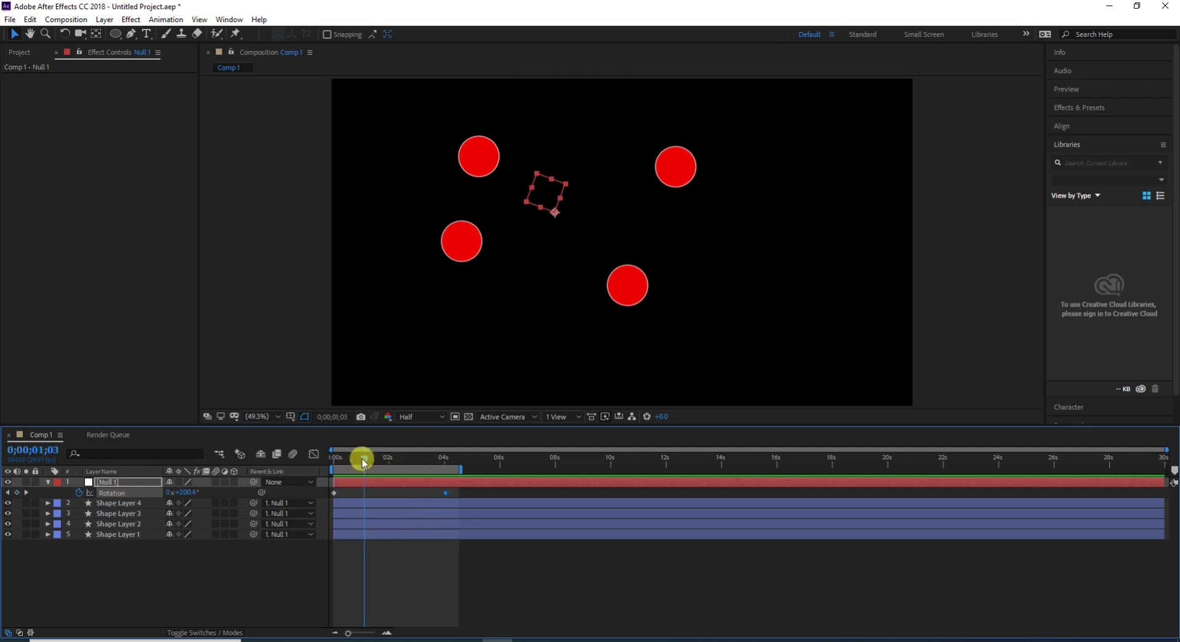
left_click_drag(362, 465, 316, 461)
key("Return")
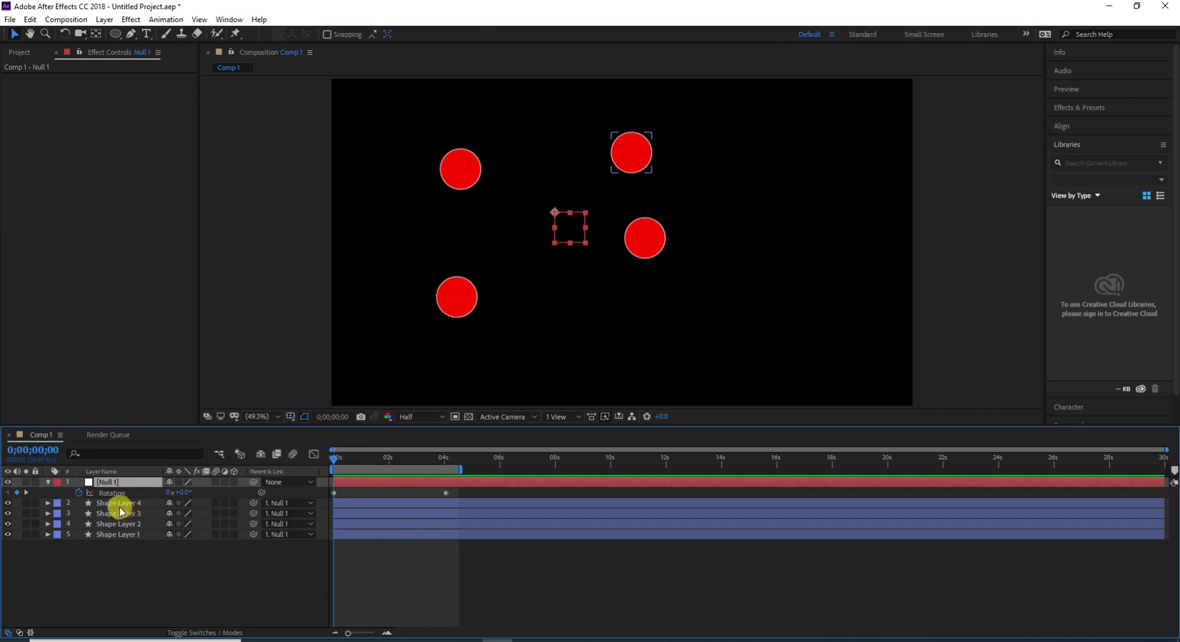
- With Shape Layer 4 selected, preview the four circles orbiting Null 1
left_click(119, 504)
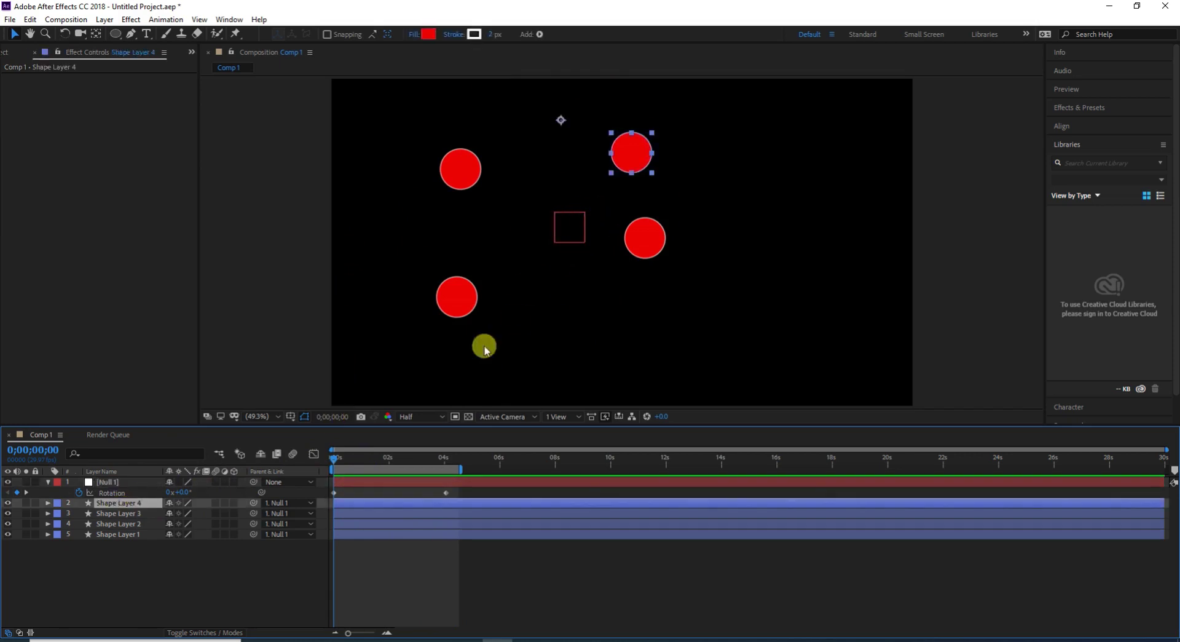
key("space")
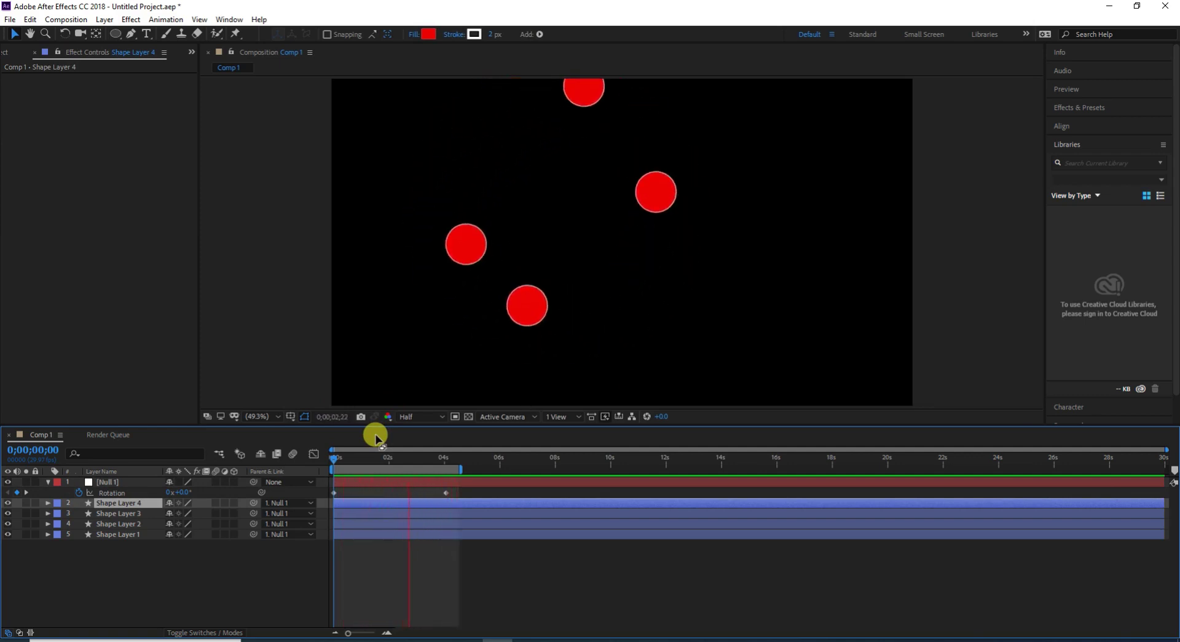
key("space")
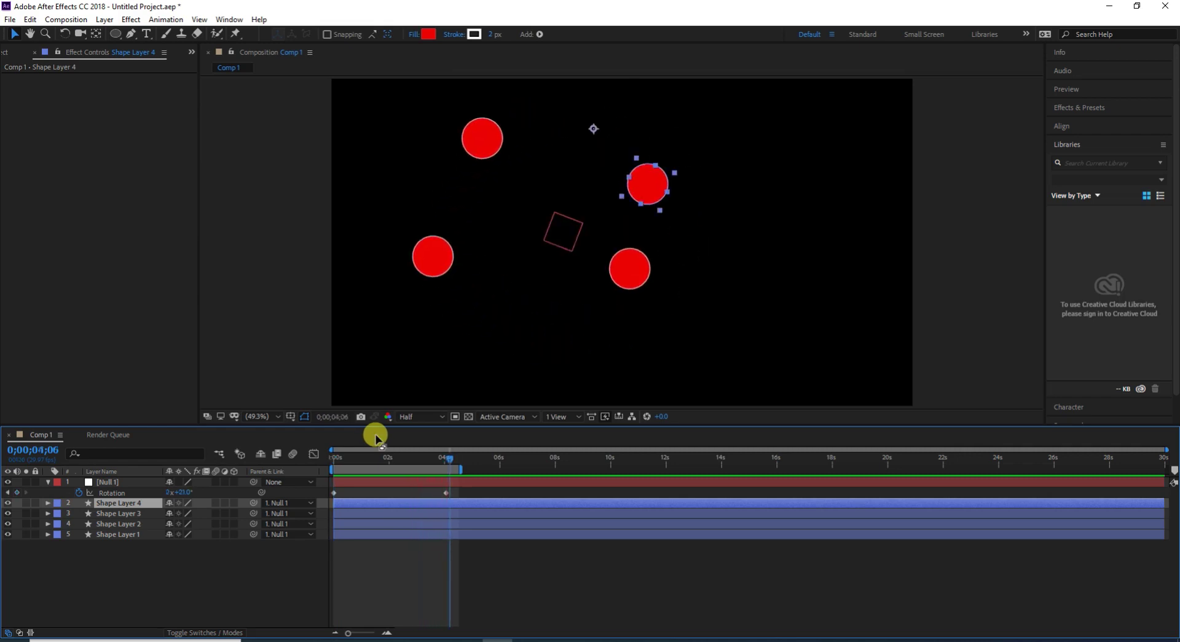